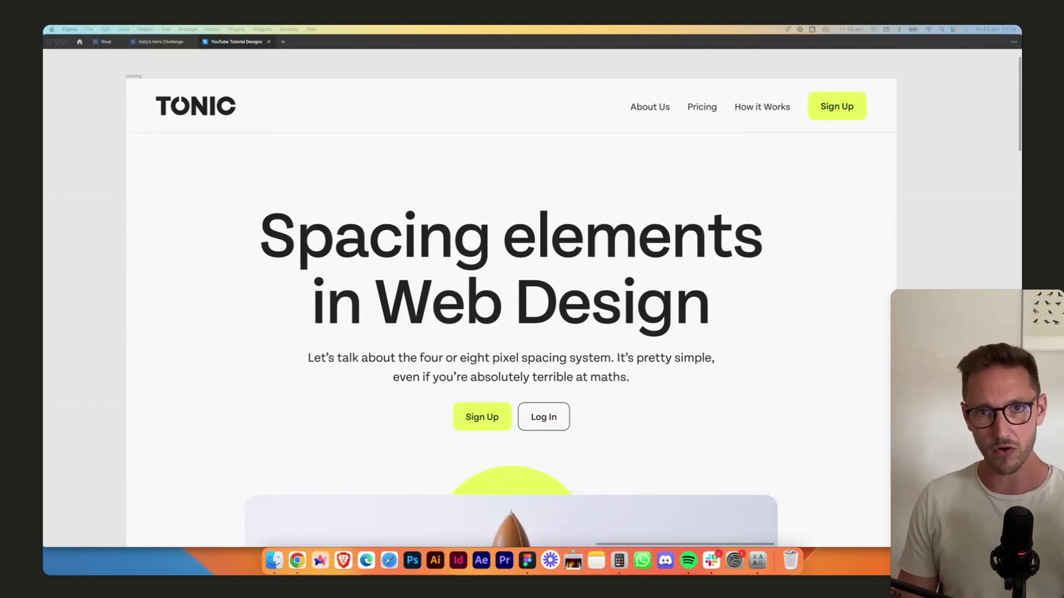
- Scroll the Law of Proximity article to its three Takeaways, briefly highlighting the third one
left_click(297, 561)
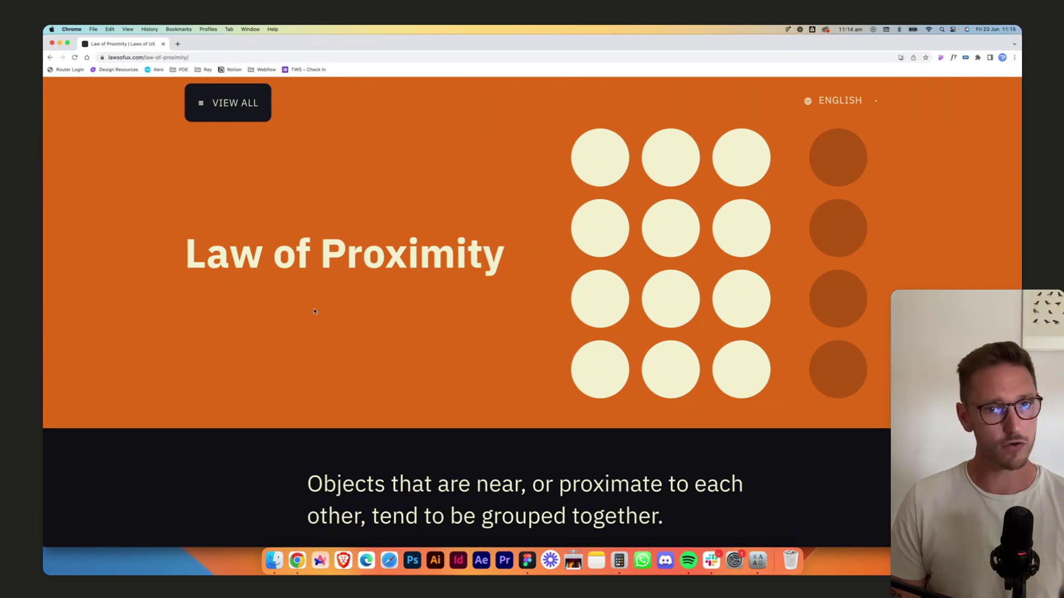
scroll(309, 313, "down", 5)
scroll(314, 309, "down", 5)
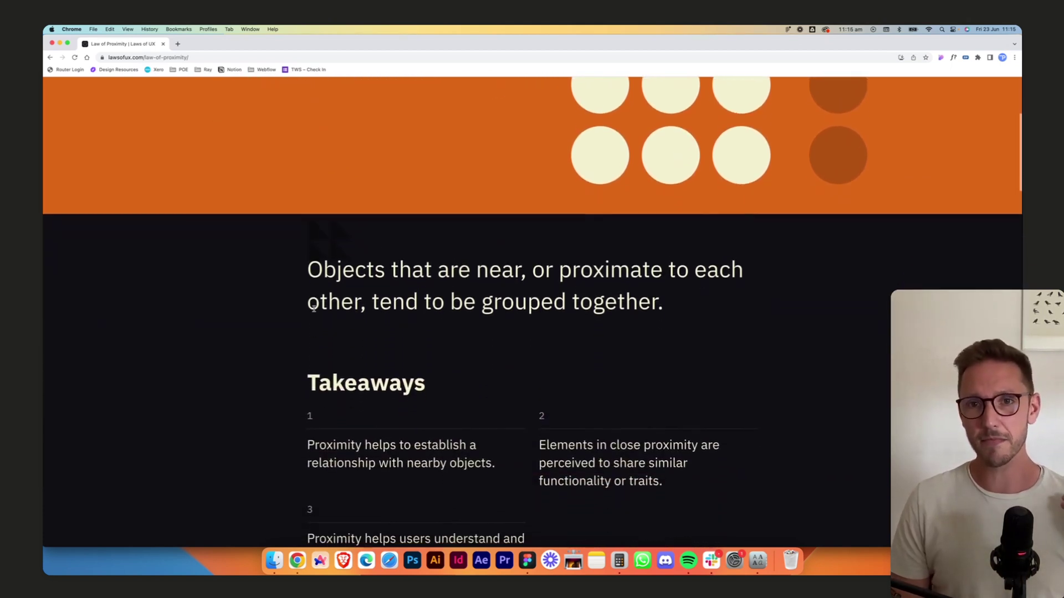
scroll(314, 311, "down", 1)
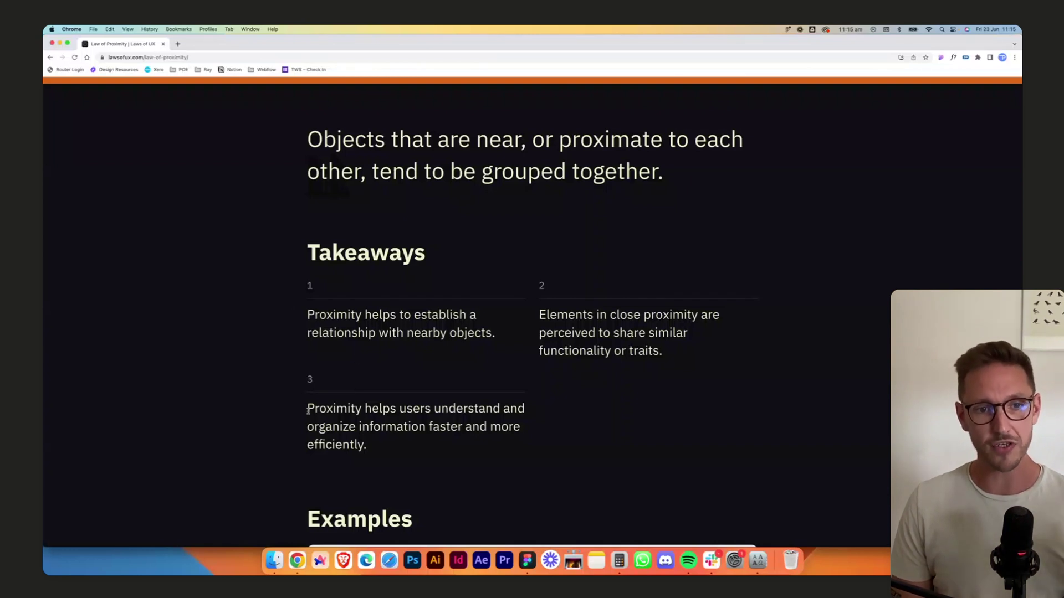
left_click_drag(308, 409, 395, 447)
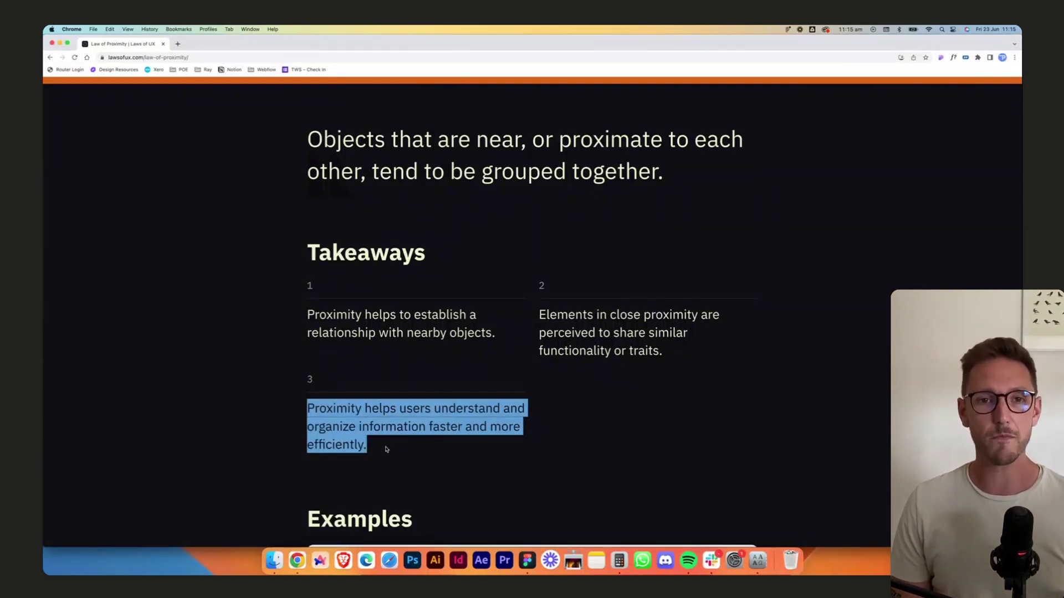
left_click(386, 449)
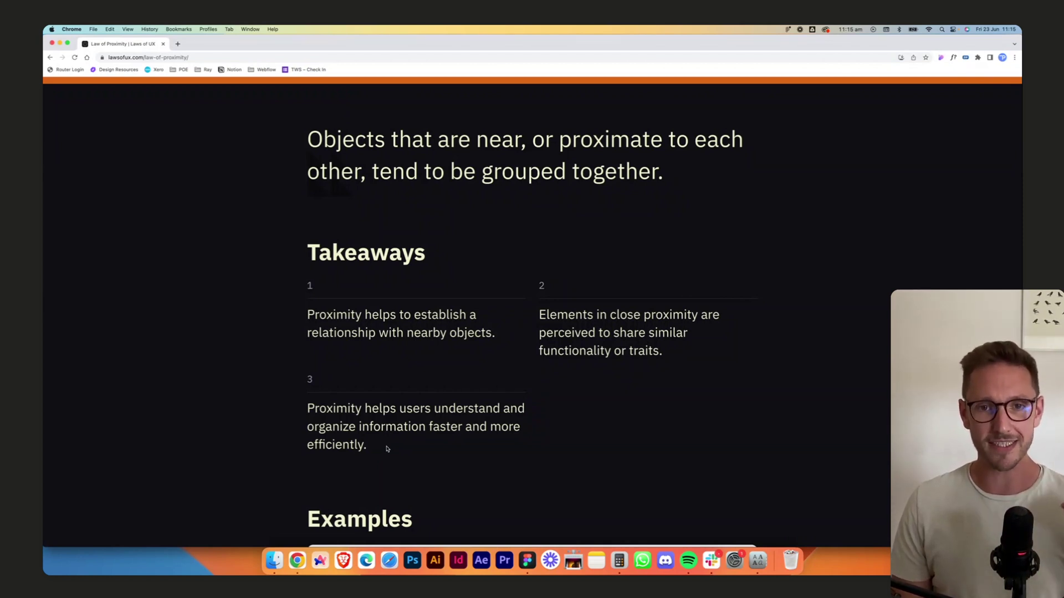
- Skim the Examples, go to the Laws of UX home page, then return to Figma's TONIC design
scroll(386, 449, "down", 6)
scroll(386, 449, "down", 2)
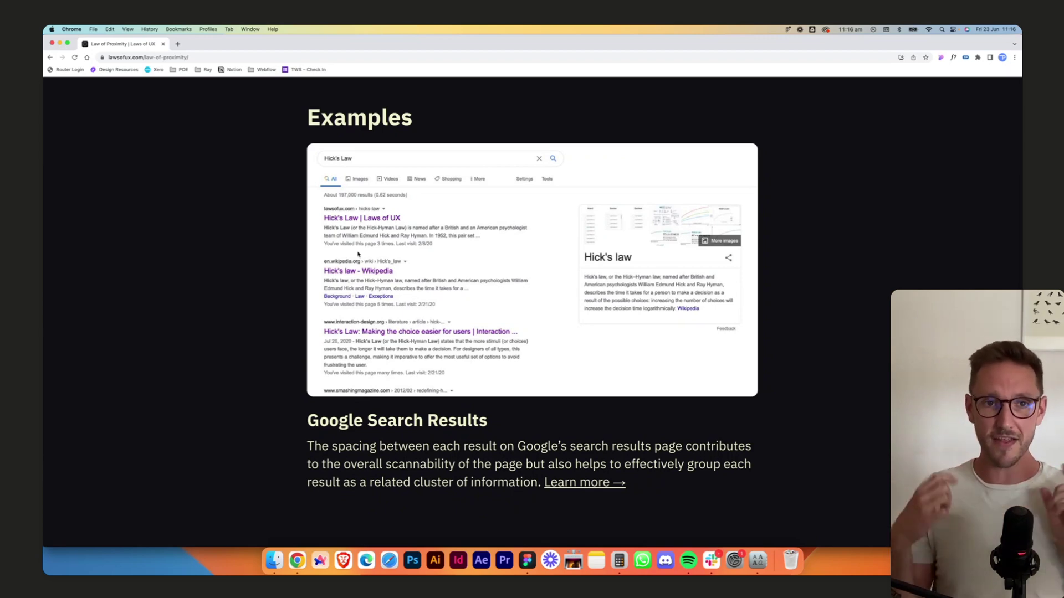
scroll(366, 252, "up", 20)
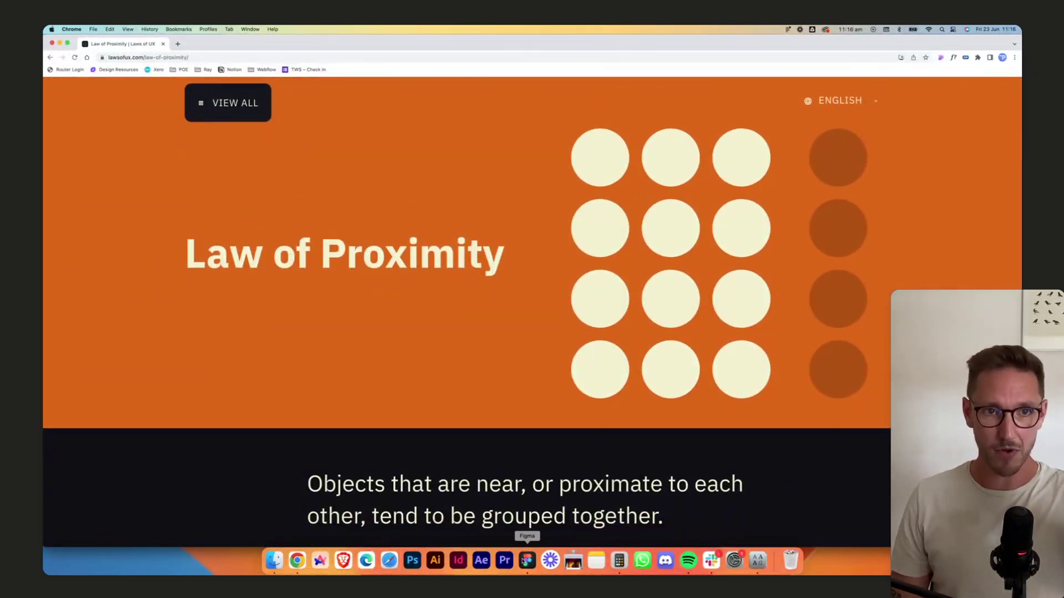
left_click(243, 110)
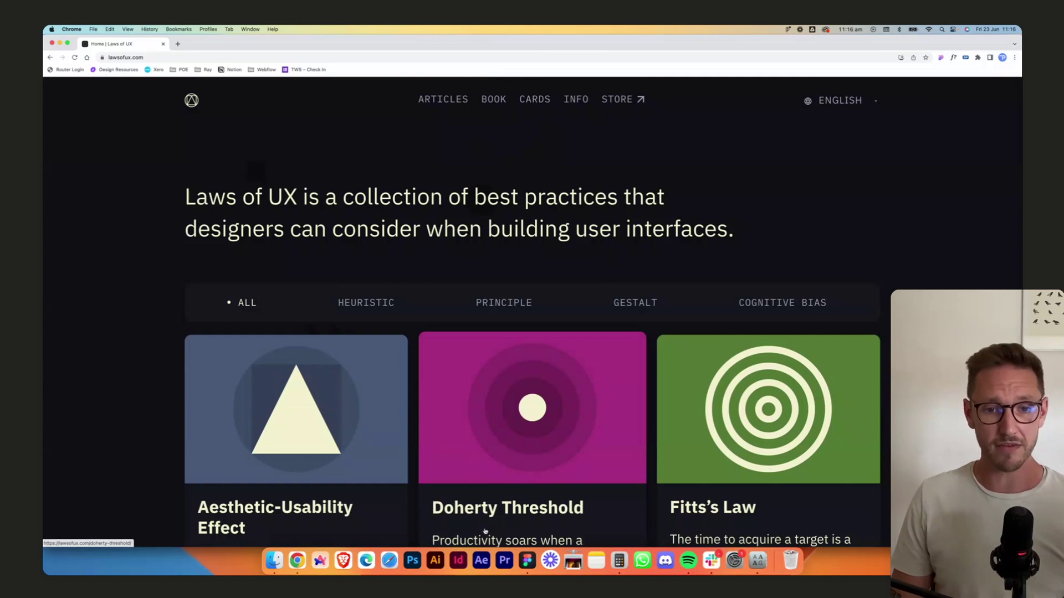
left_click(527, 569)
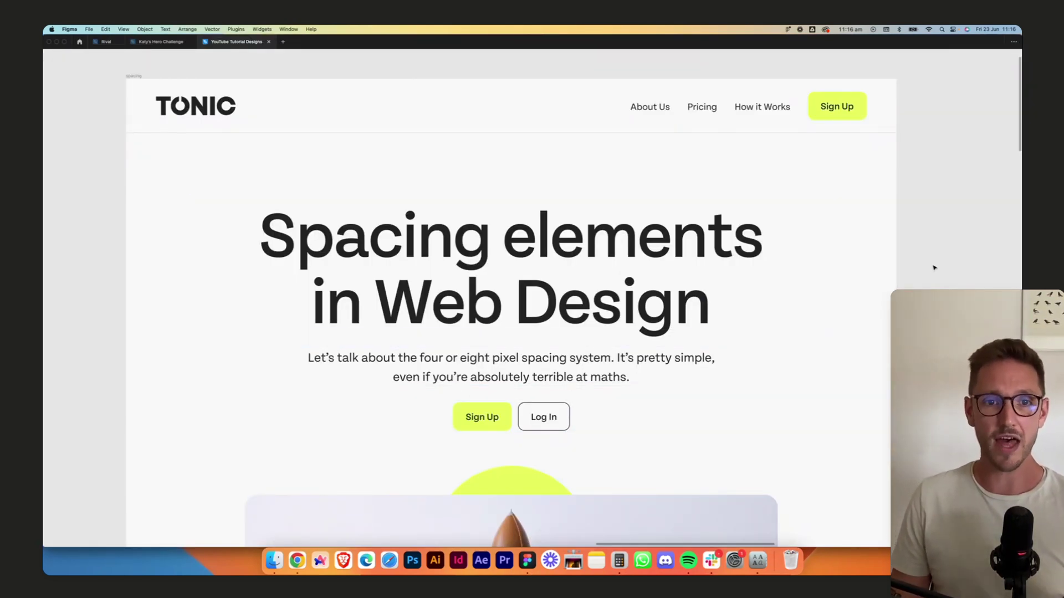
left_click(691, 308)
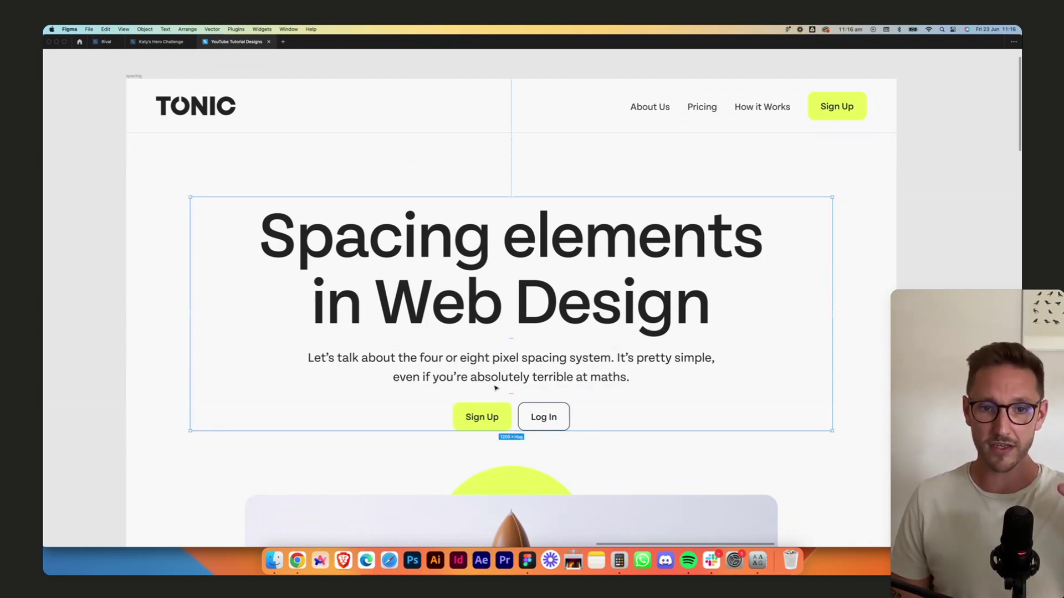
key("alt")
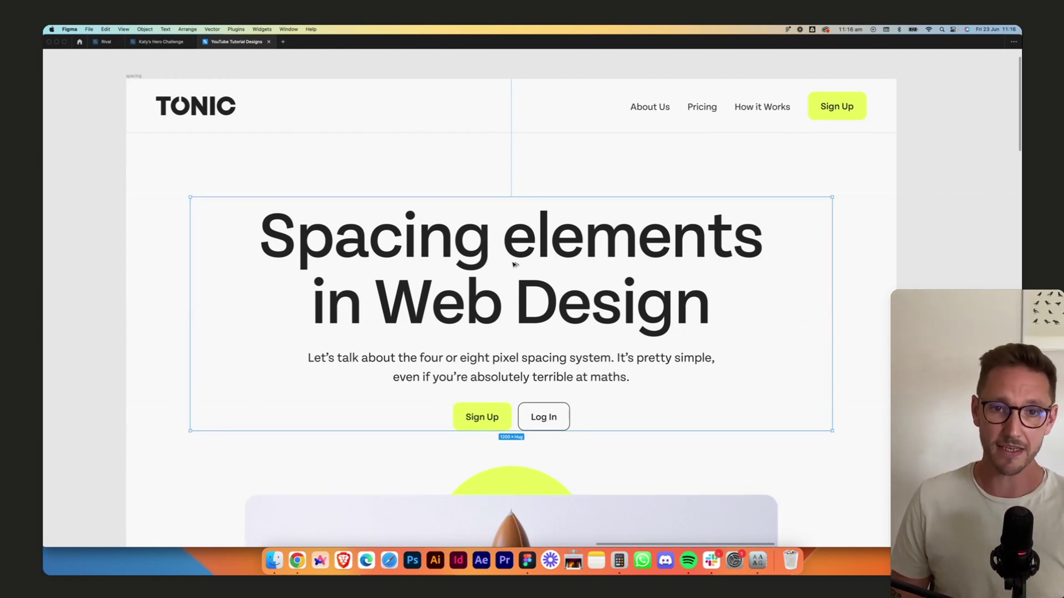
mouse_move(558, 111)
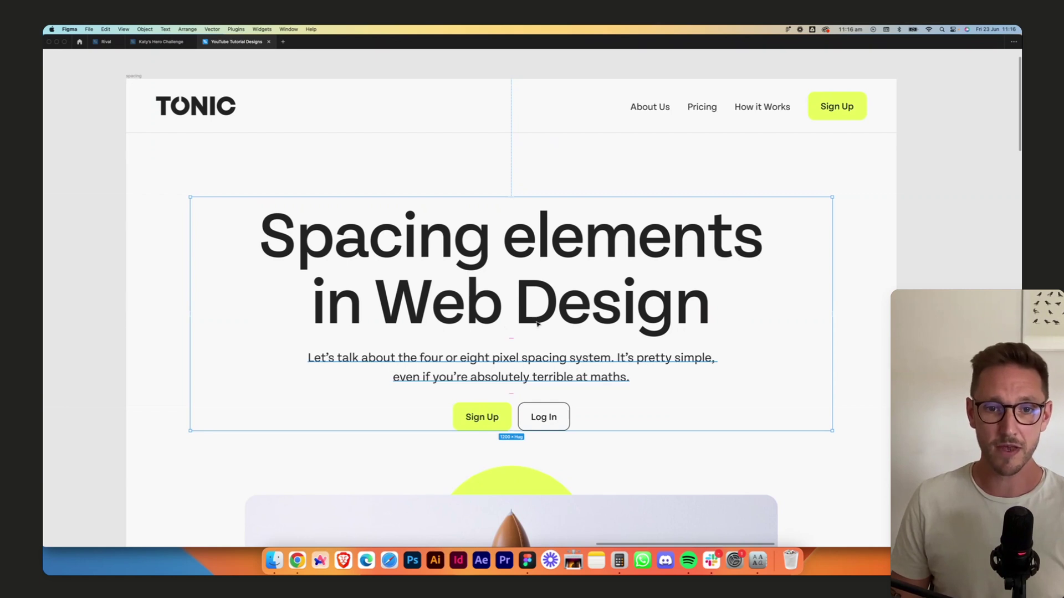
left_click(520, 354)
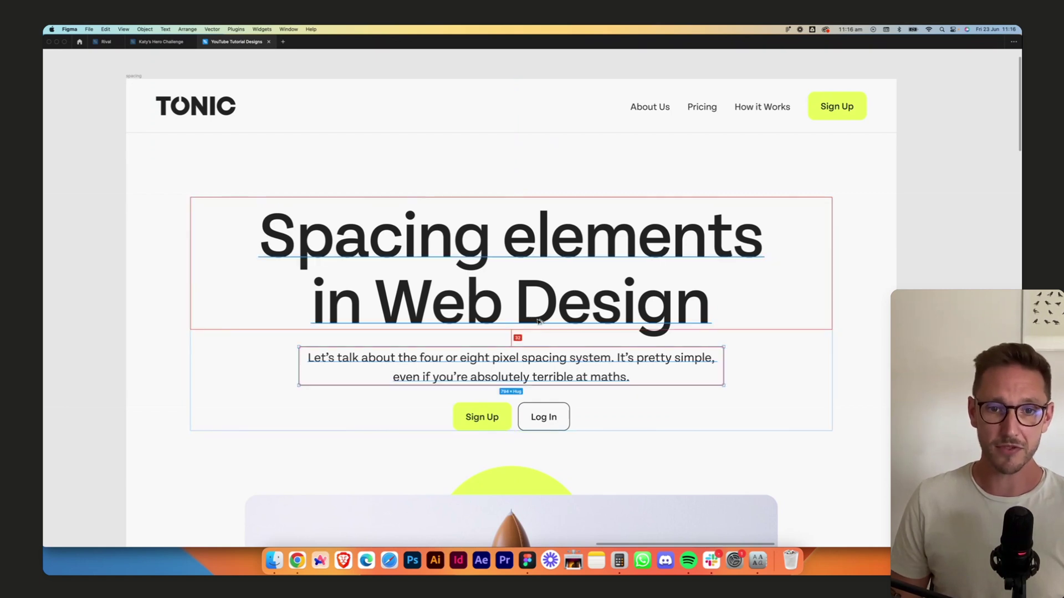
left_click(504, 412)
left_click(507, 416)
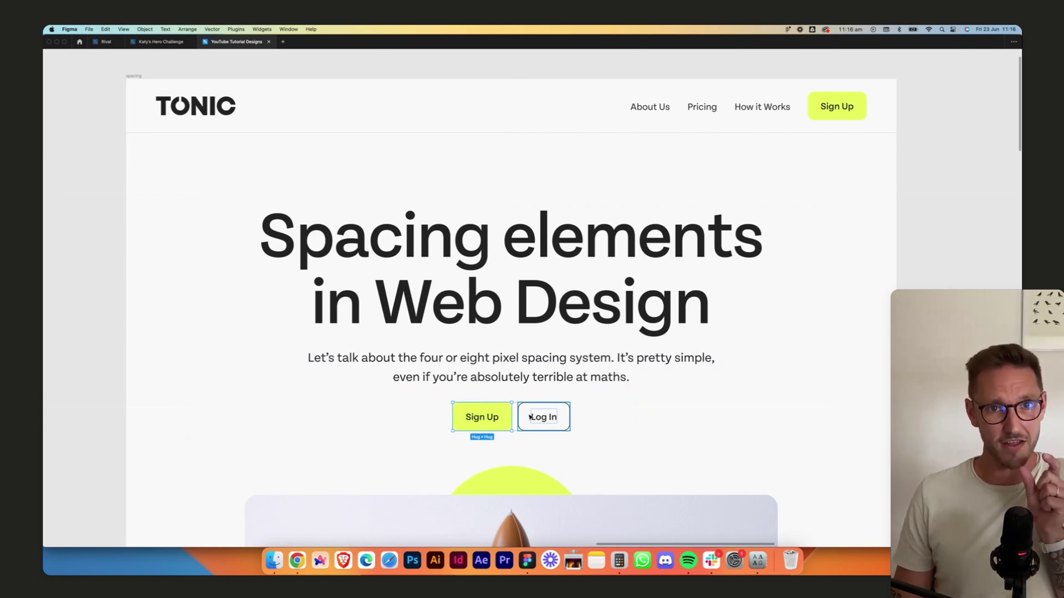
scroll(759, 103, "down", 1)
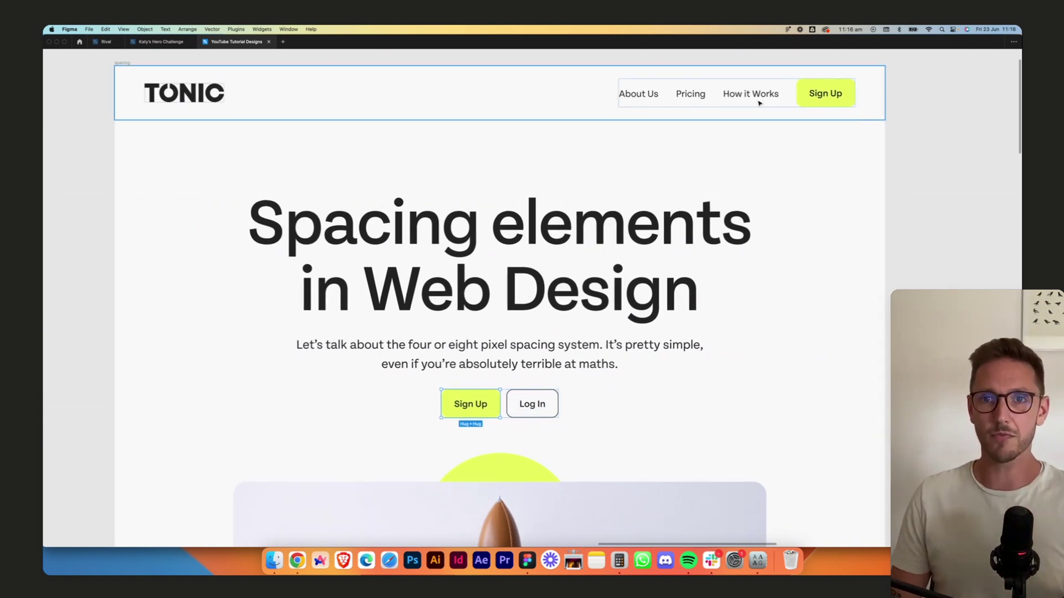
left_click(894, 204)
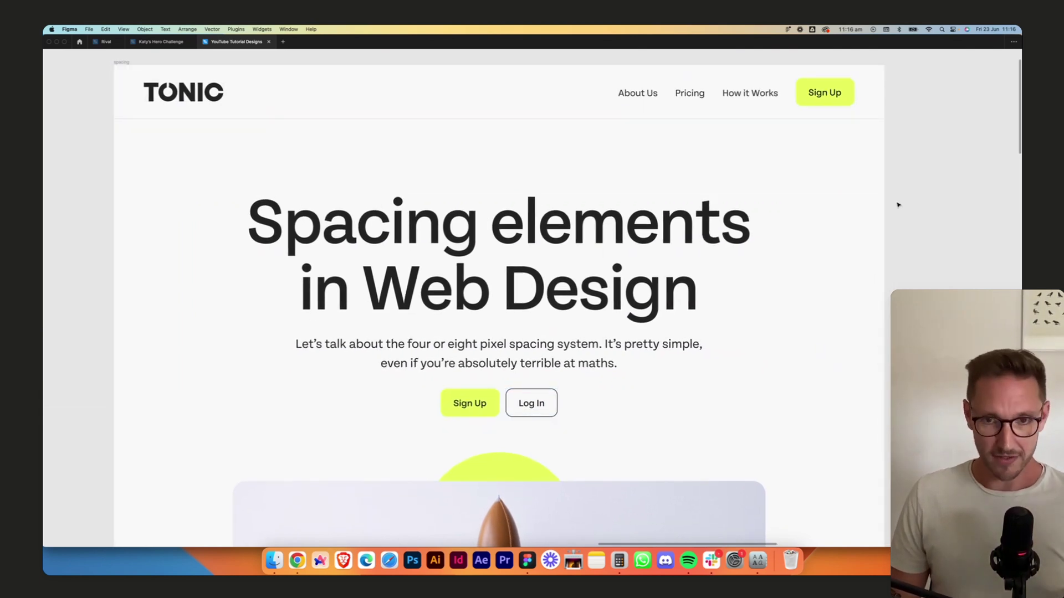
- Pan right from the TONIC frame to the Spacing Sizes sheet's 1200-wide Container example
scroll(898, 205, "right", 4)
scroll(898, 205, "right", 15)
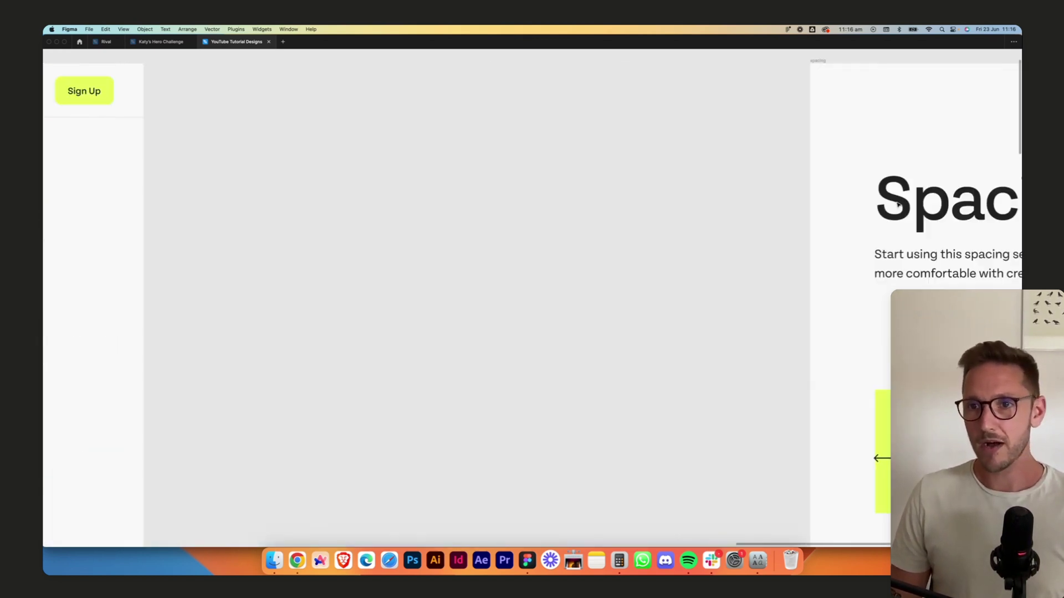
scroll(898, 205, "left", 6)
scroll(898, 205, "right", 1)
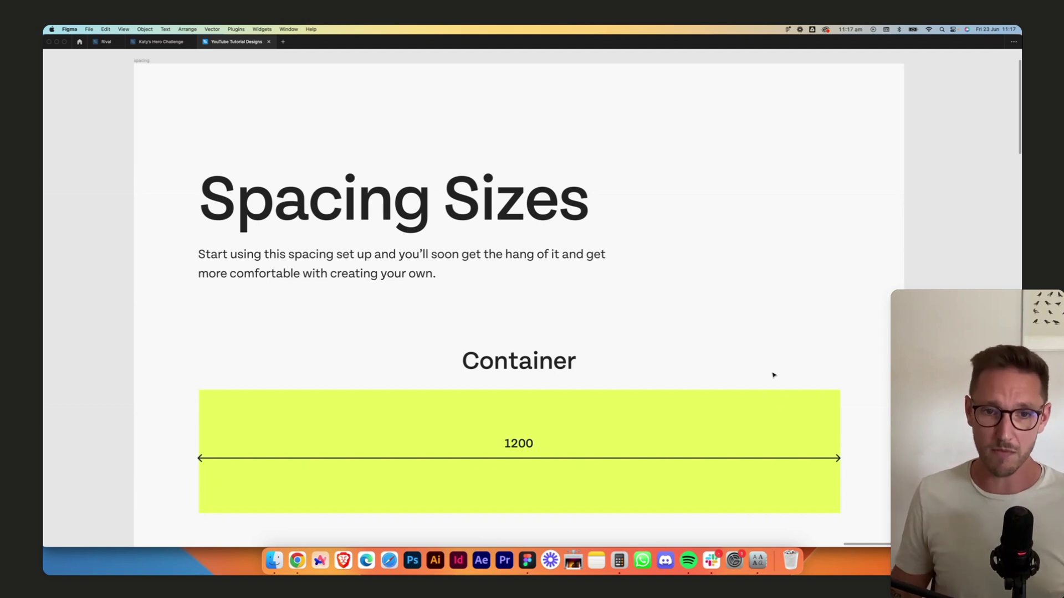
- Scroll to Padding between sections and inspect the large 144, medium 80 and small 40 examples
scroll(773, 375, "down", 6)
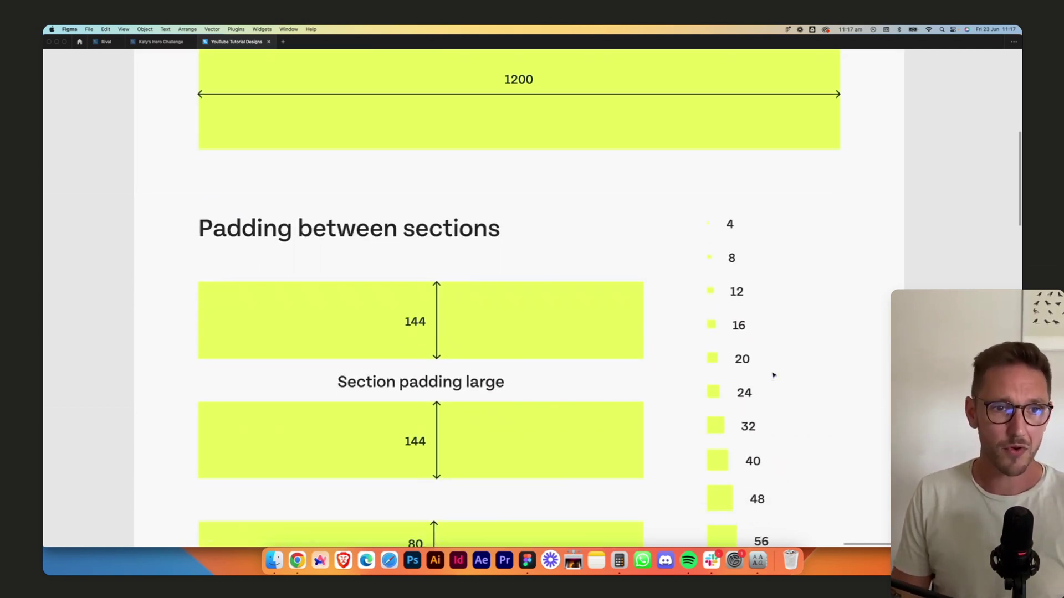
scroll(774, 375, "down", 3)
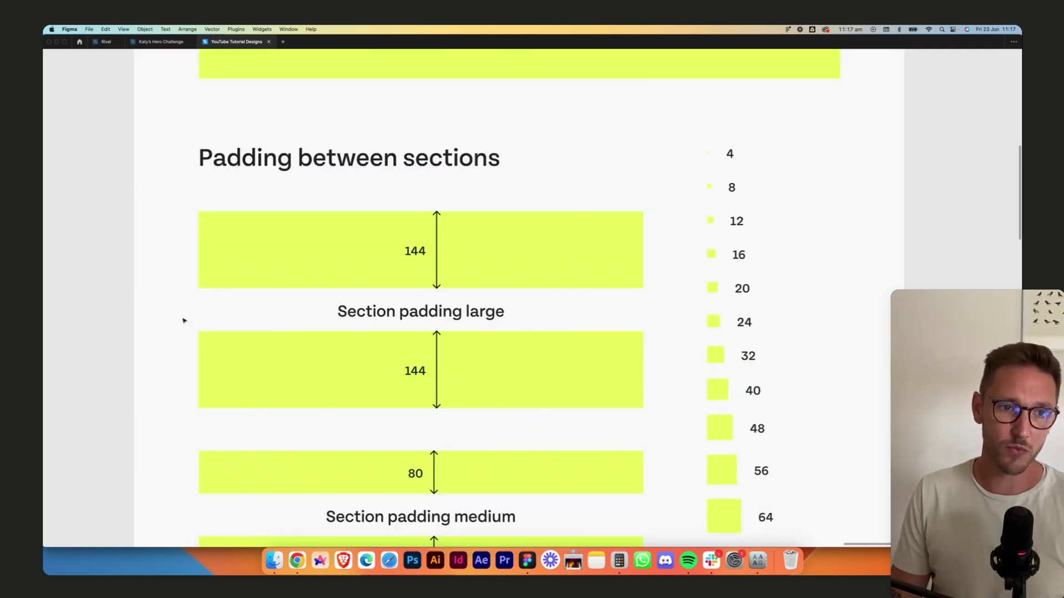
scroll(183, 320, "down", 3)
scroll(183, 320, "down", 3)
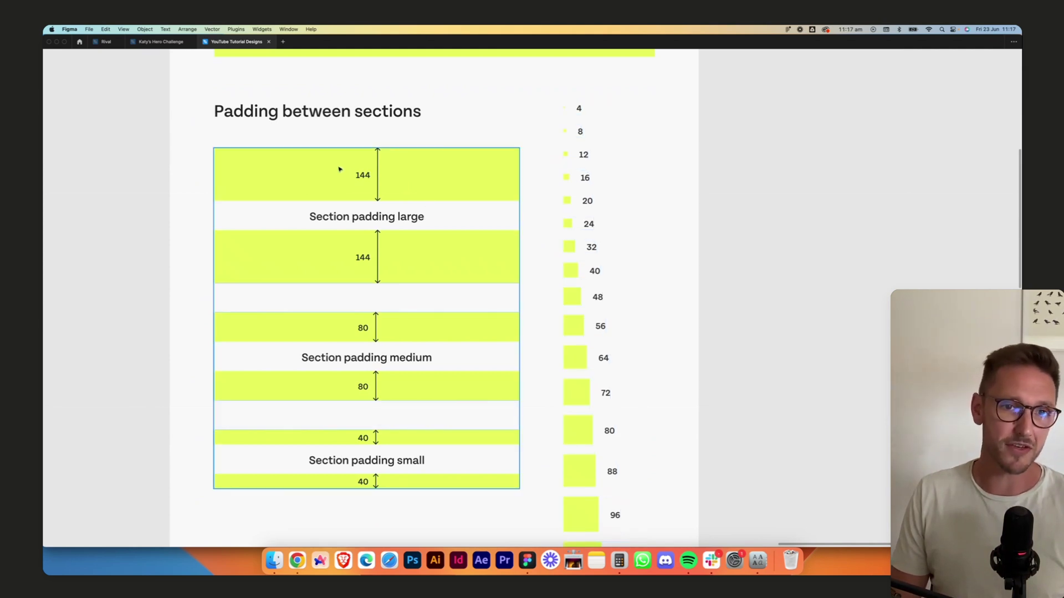
double_click(365, 171)
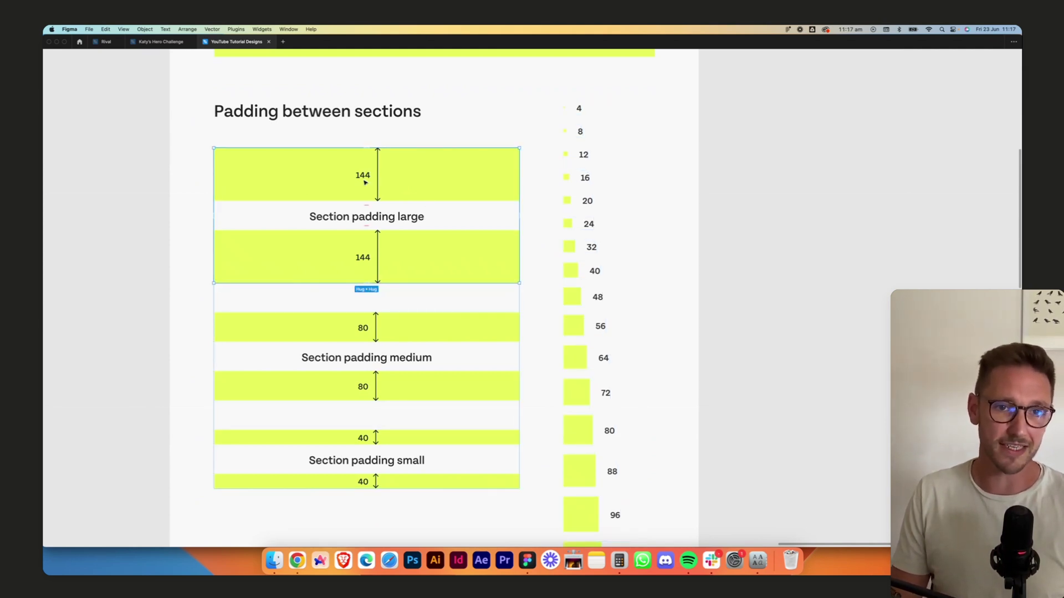
left_click(373, 349)
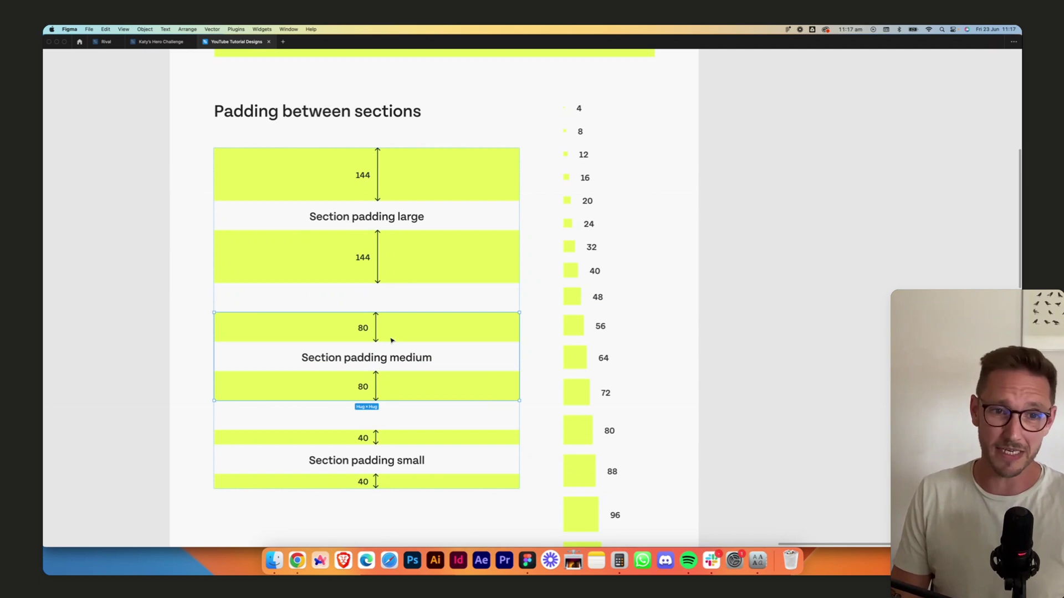
left_click(414, 443)
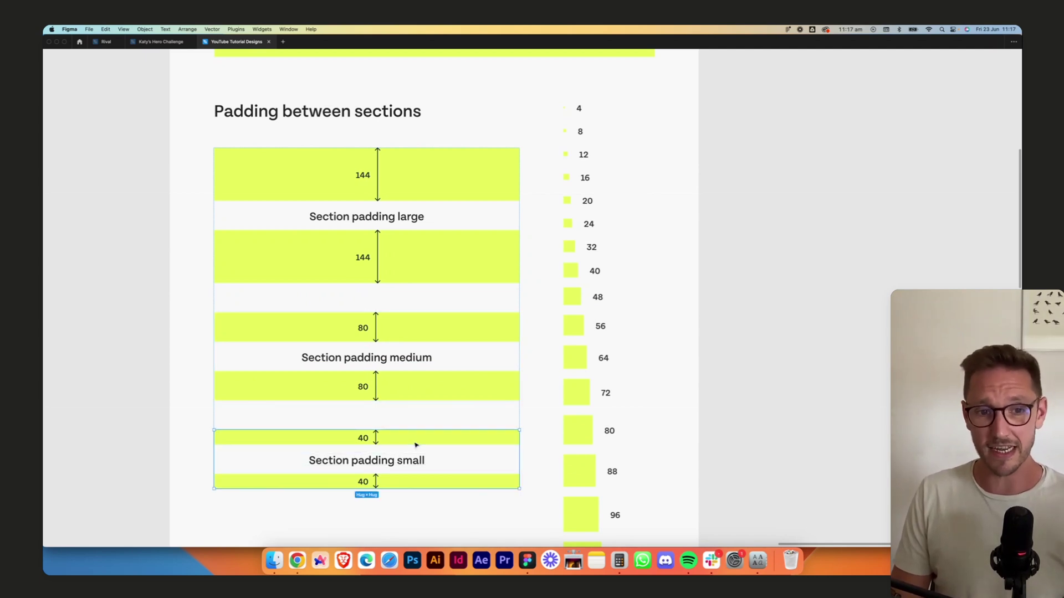
left_click(764, 383)
scroll(766, 383, "down", 1)
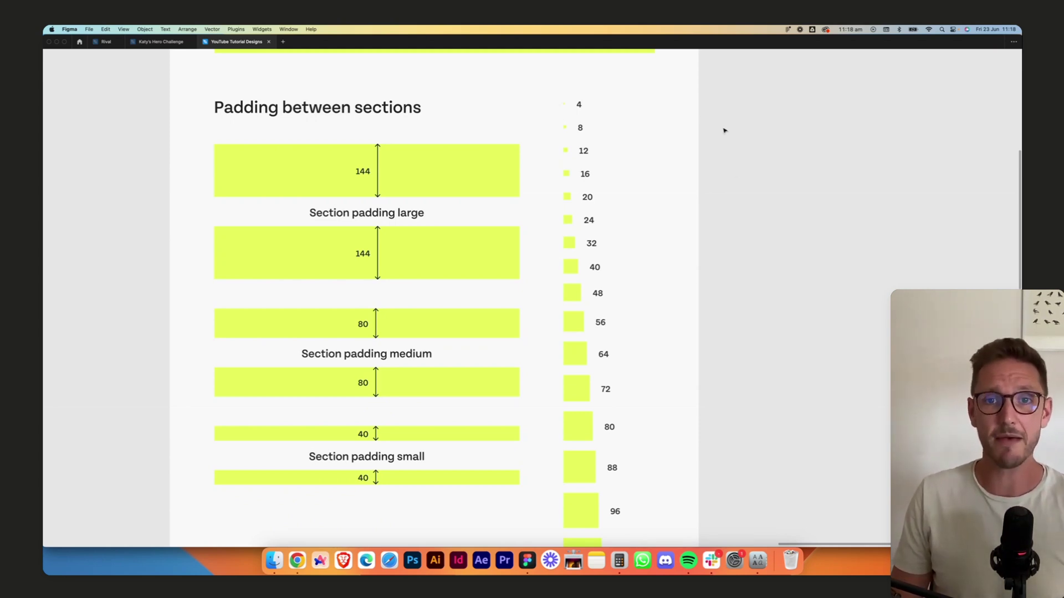
left_click(592, 243)
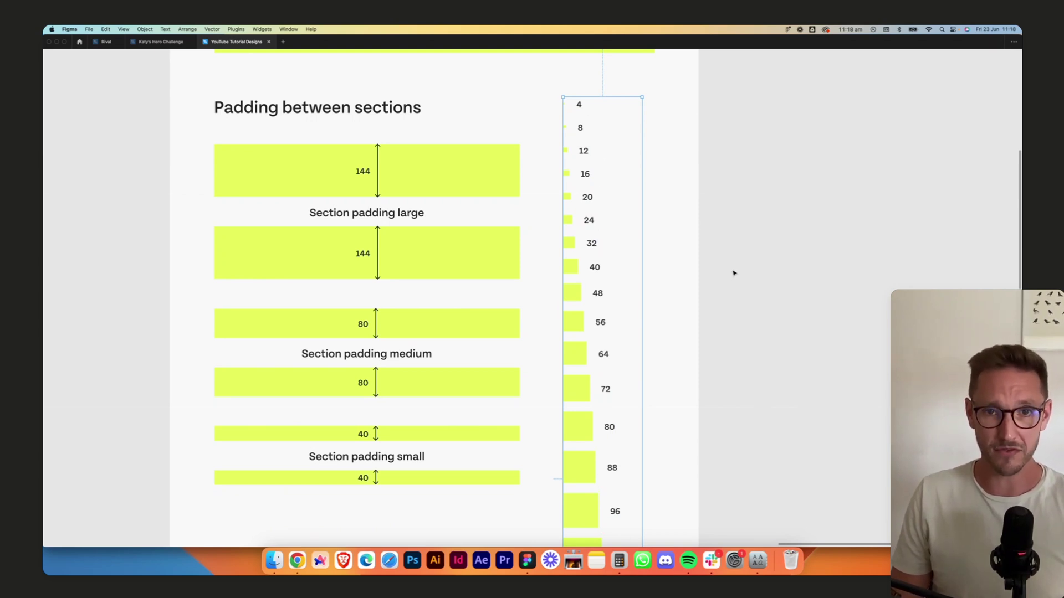
scroll(734, 276, "down", 6)
scroll(735, 275, "down", 5)
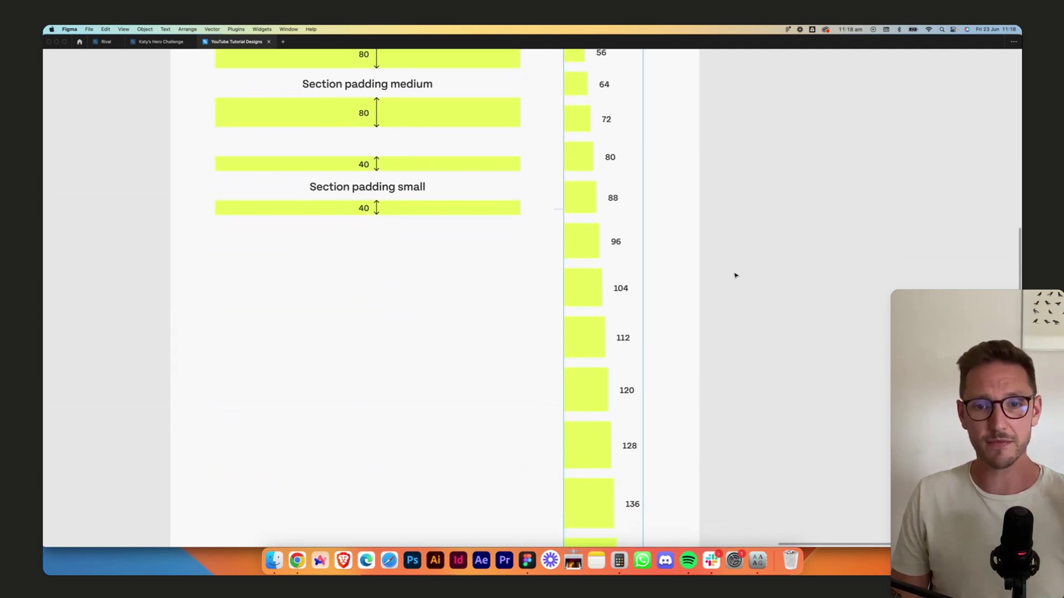
scroll(735, 276, "up", 12)
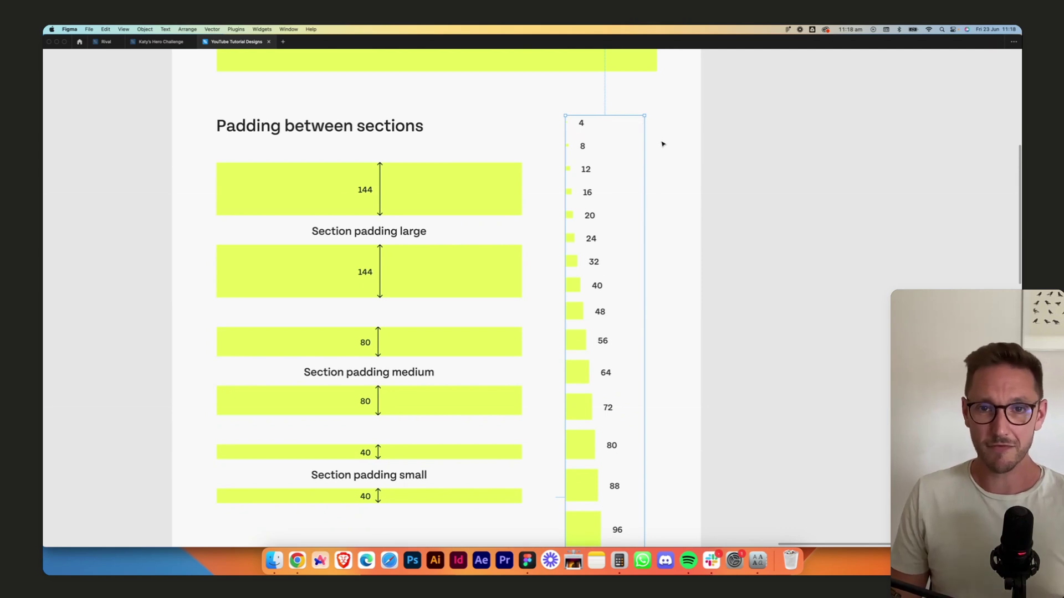
left_click(692, 172)
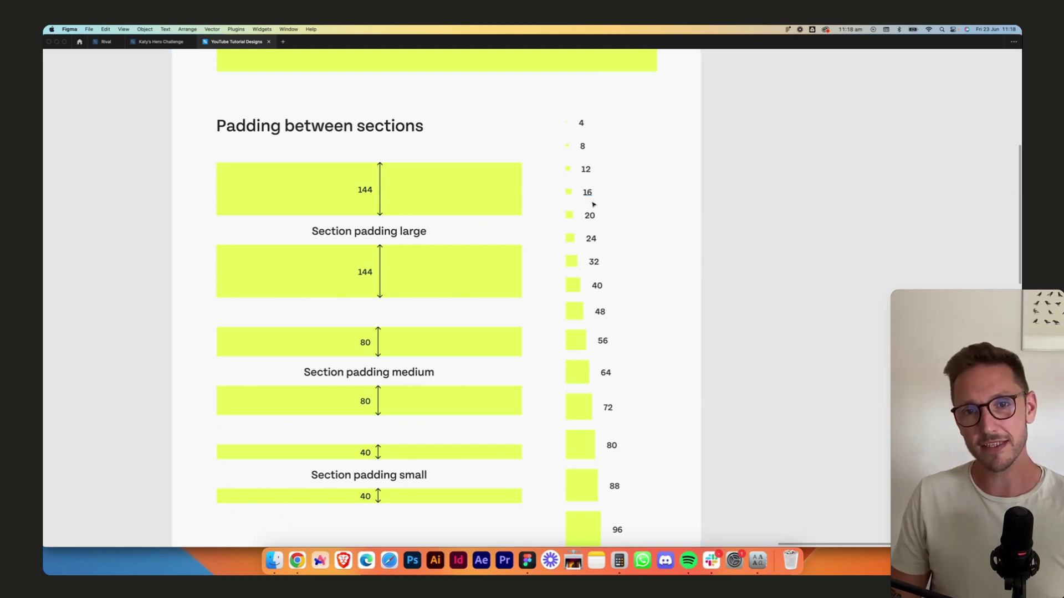
scroll(615, 423, "down", 1)
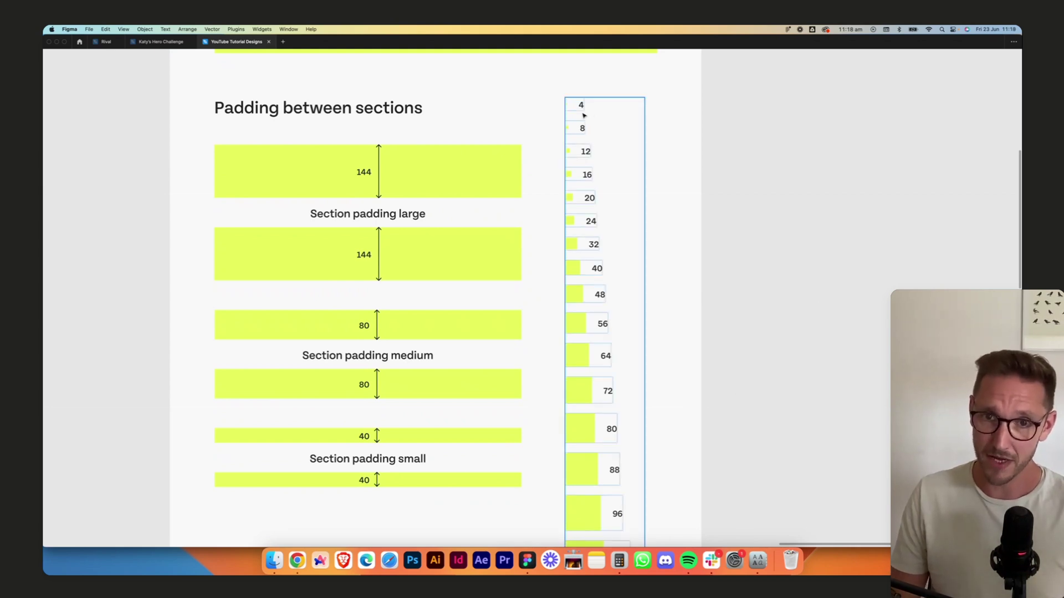
scroll(618, 114, "up", 5)
scroll(617, 114, "up", 3)
scroll(618, 122, "up", 3)
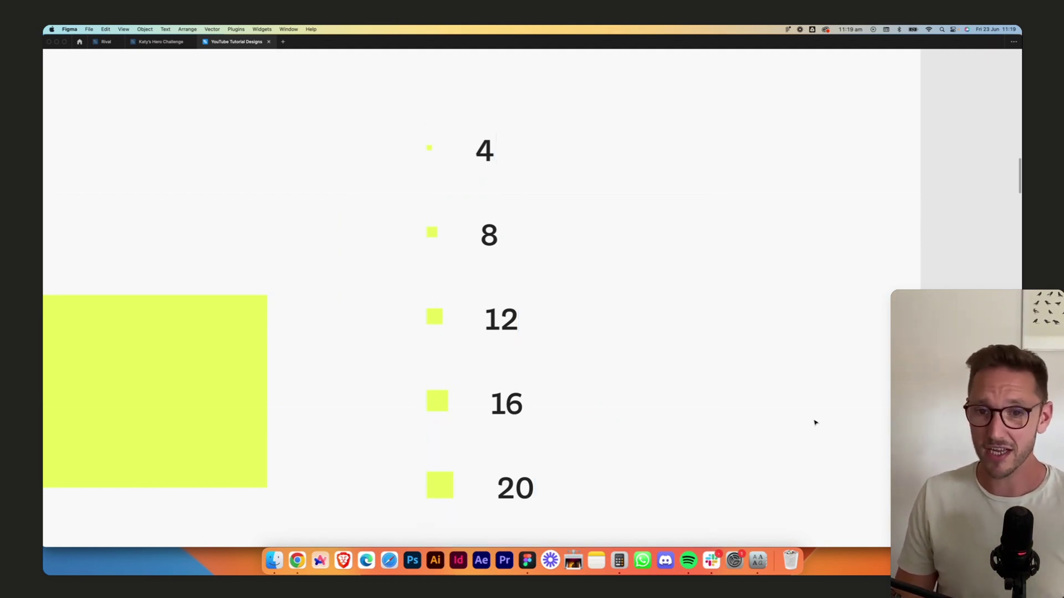
scroll(814, 421, "down", 5)
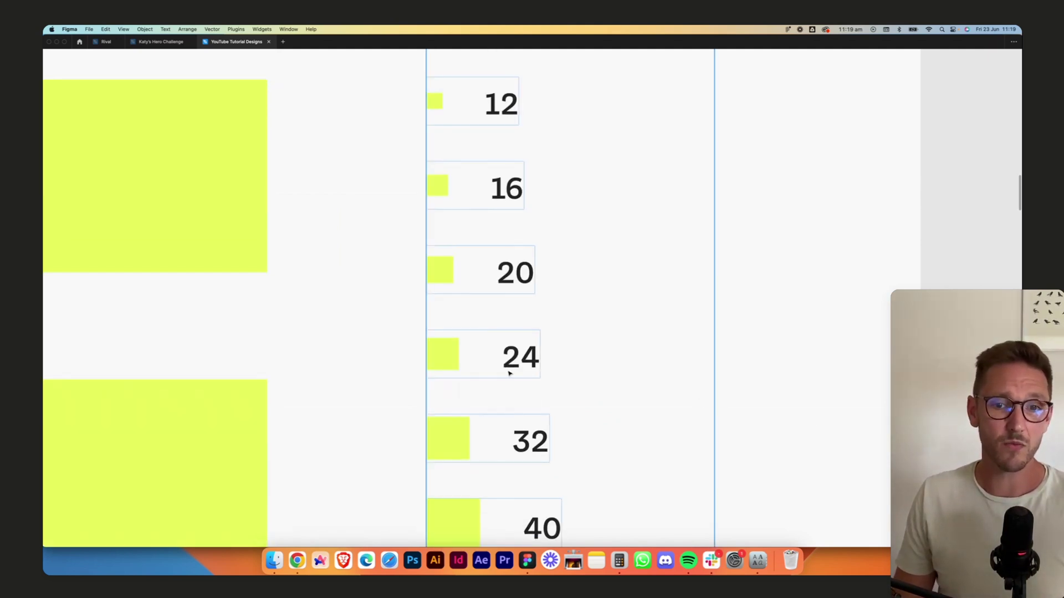
scroll(509, 370, "left", 1)
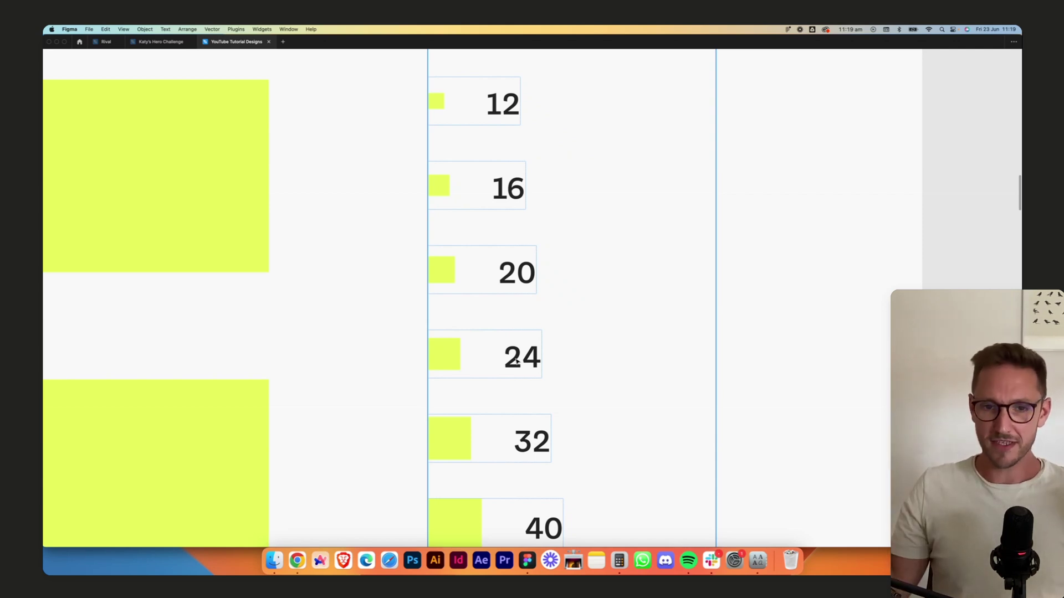
left_click(726, 362)
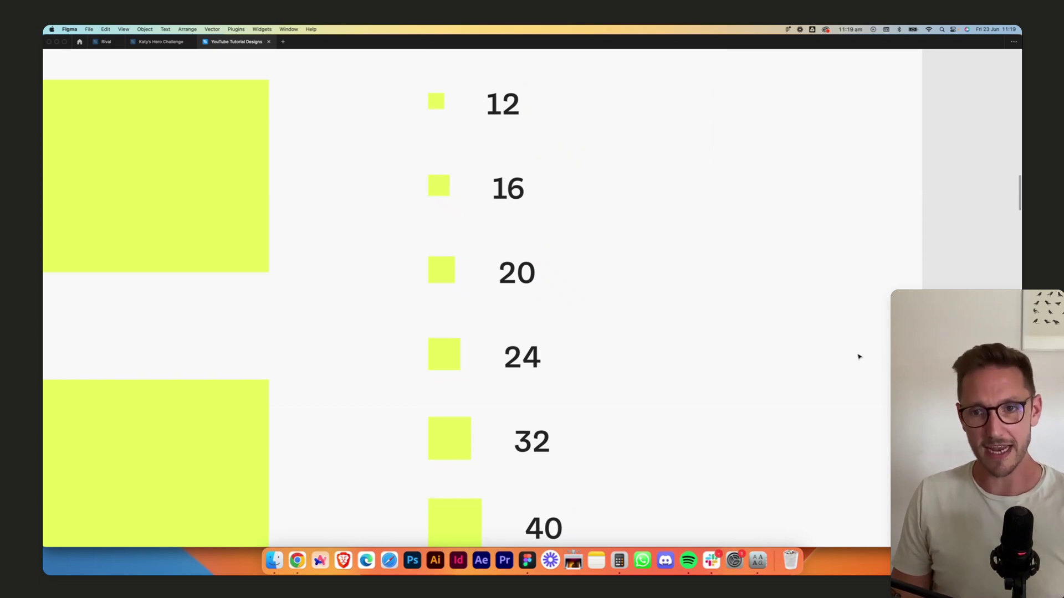
- Inspect the Container width bar and section padding examples, then pan back to the TONIC frame
scroll(857, 357, "down", 5)
scroll(857, 357, "down", 5)
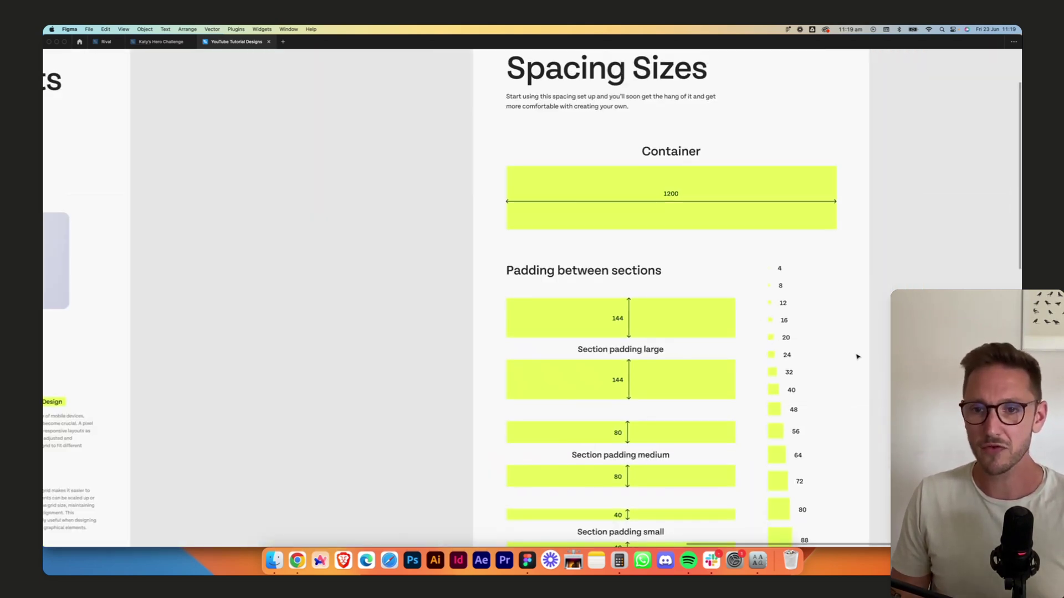
scroll(857, 356, "up", 1)
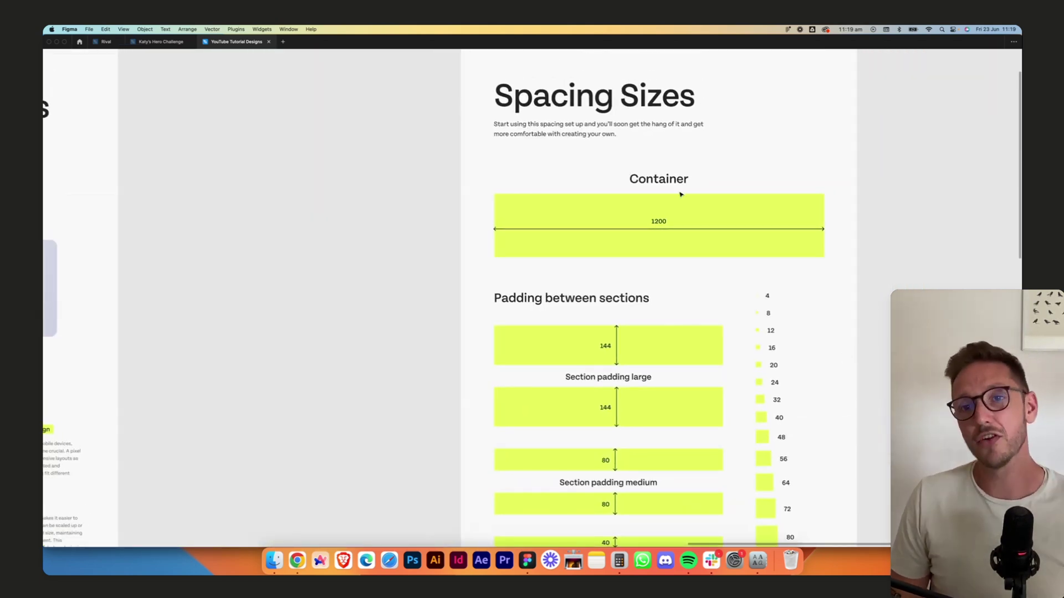
left_click(705, 204)
left_click(603, 344)
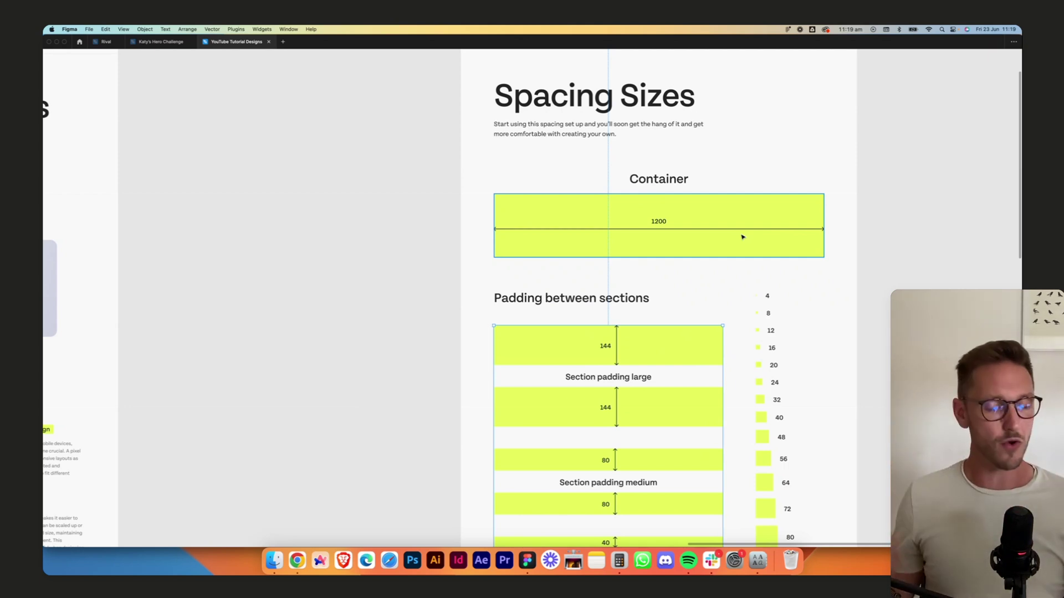
scroll(701, 234, "left", 10)
- Zoom into the TONIC frame and show its column layout grids
scroll(701, 236, "up", 3)
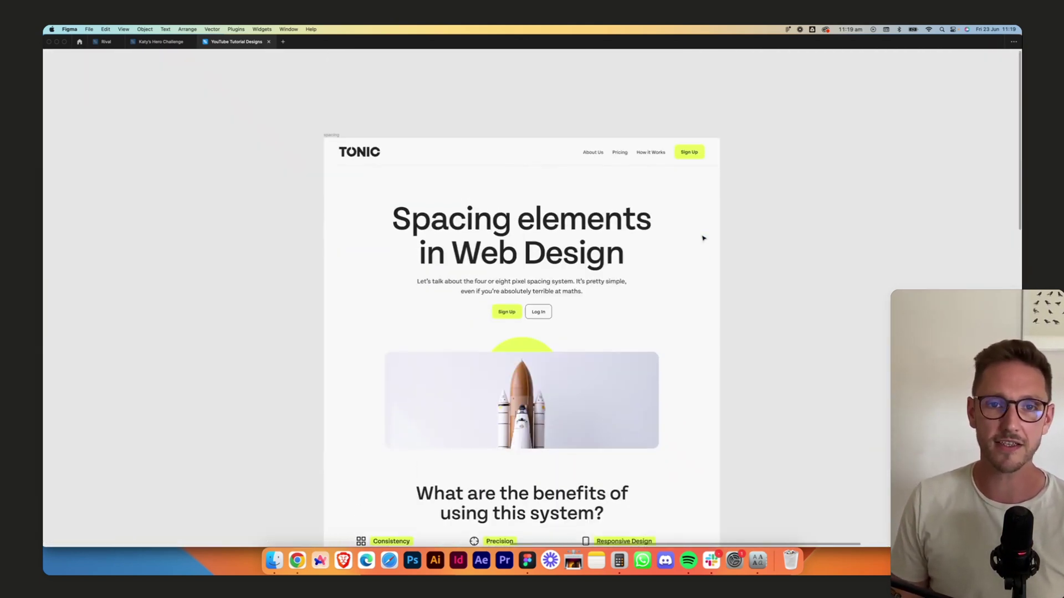
scroll(538, 158, "up", 5)
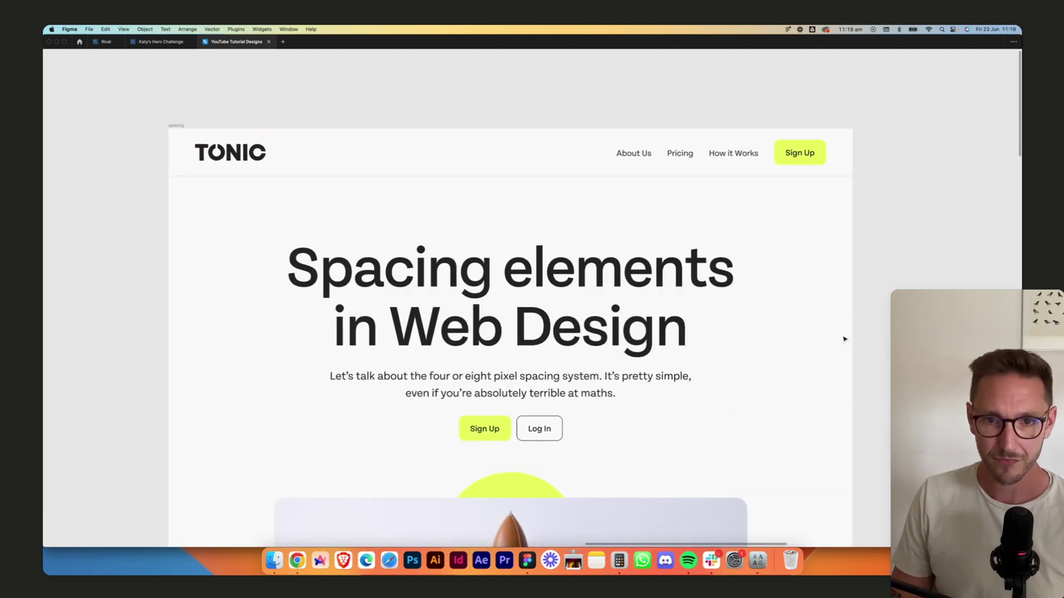
key("ctrl+g")
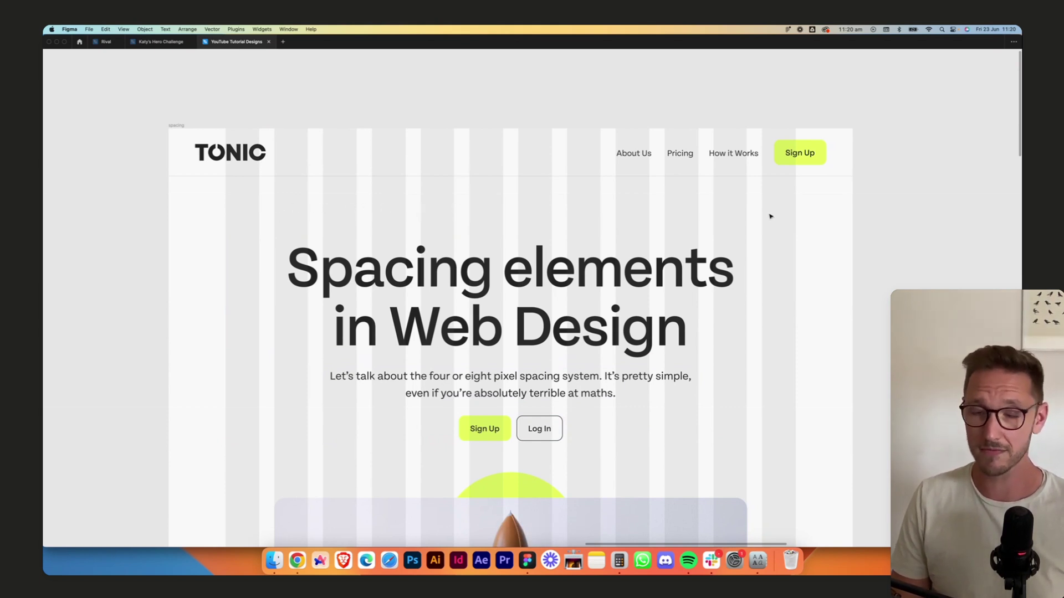
- Measure the hero group's spacing to the nav bar and inspect its heading and intro paragraph
left_click(665, 250)
key("alt")
mouse_move(622, 503)
mouse_move(621, 464)
mouse_move(618, 153)
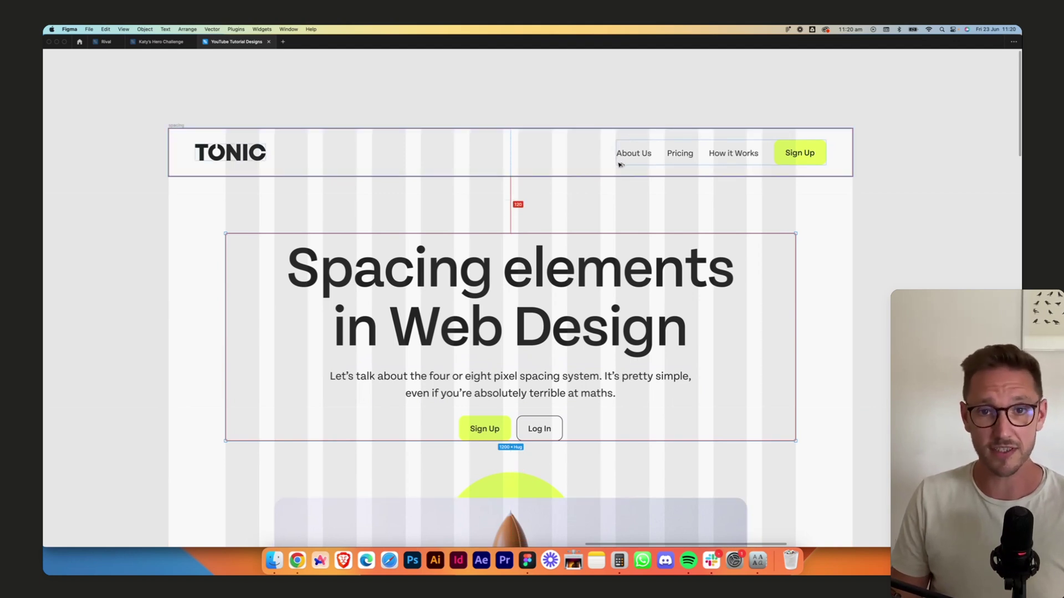
left_click(549, 332)
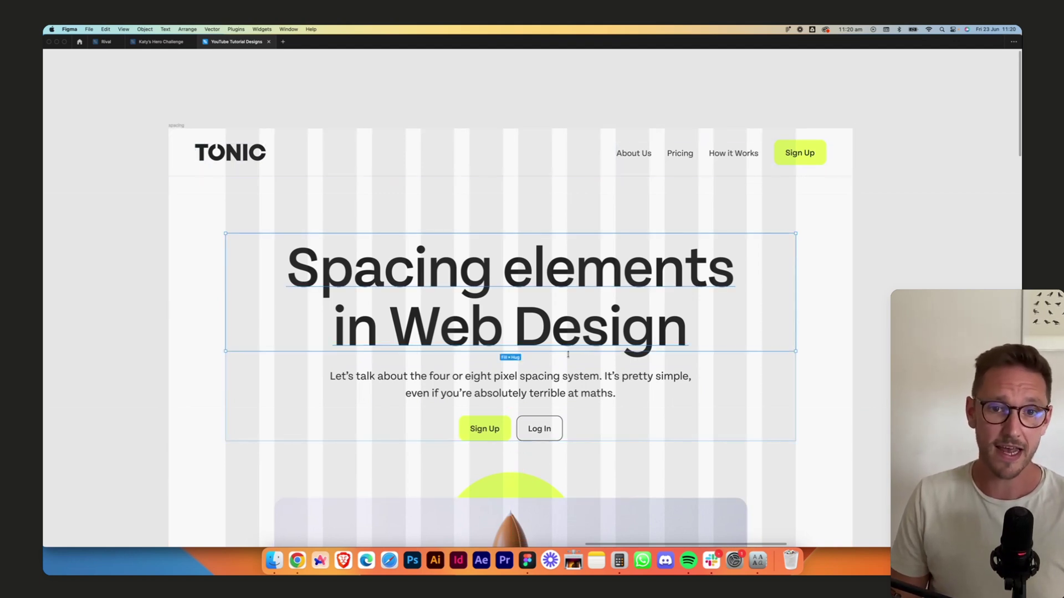
left_click(543, 388)
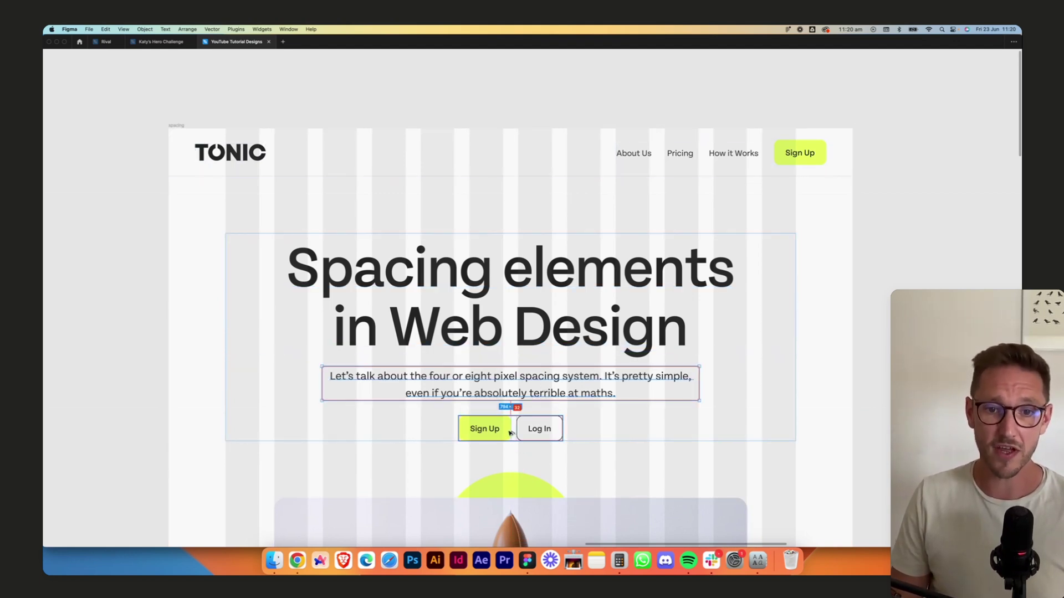
left_click(835, 379)
- Select the rocket image and toggle the layout grids off and back on
scroll(835, 379, "down", 3)
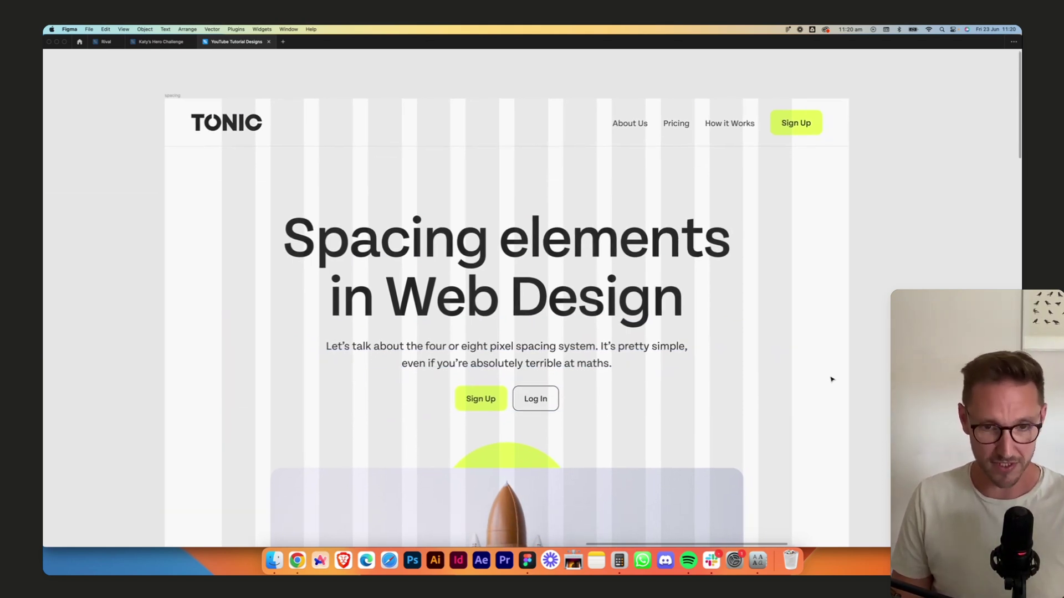
scroll(834, 378, "down", 5)
scroll(831, 379, "down", 5)
left_click(678, 350)
key("ctrl+g")
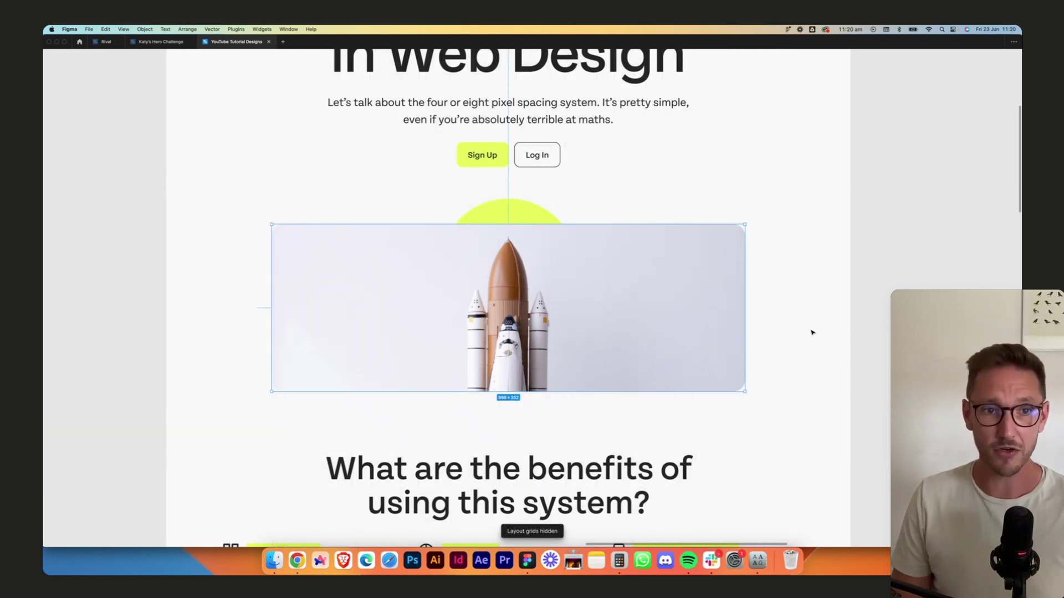
key("ctrl+g")
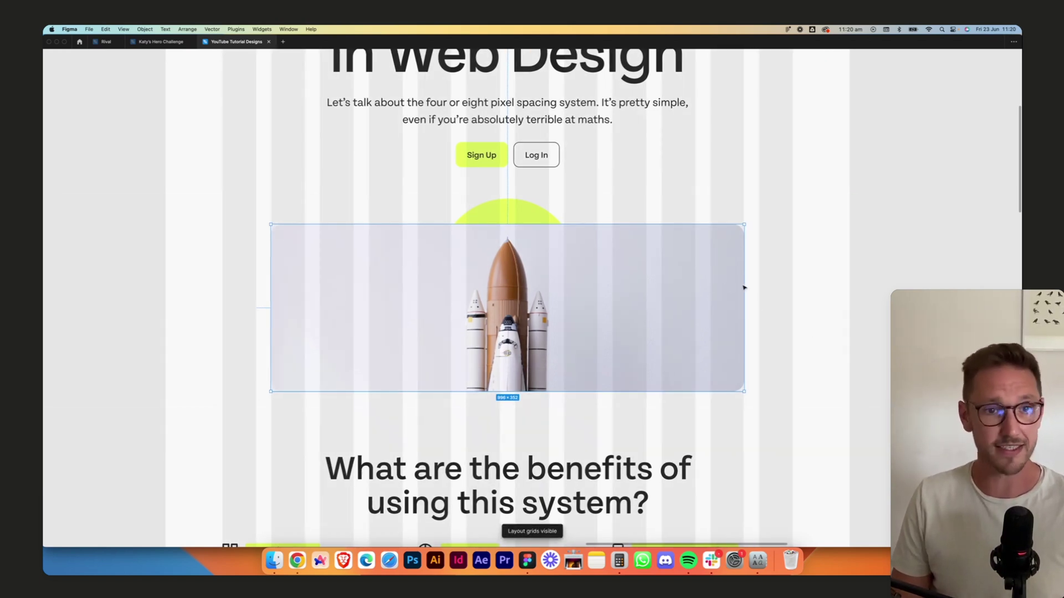
scroll(759, 293, "left", 1)
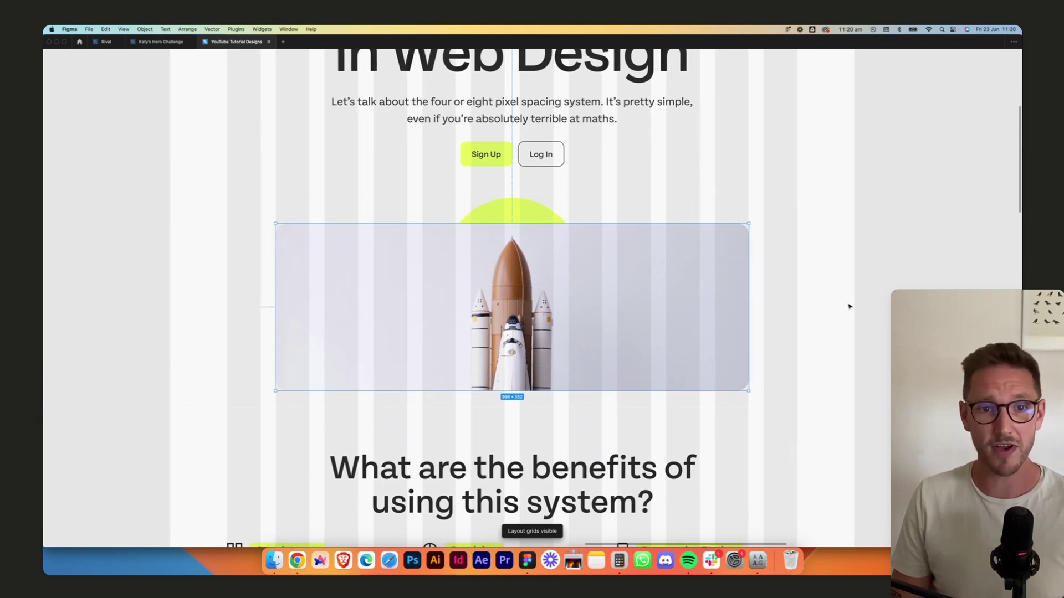
scroll(848, 306, "left", 1)
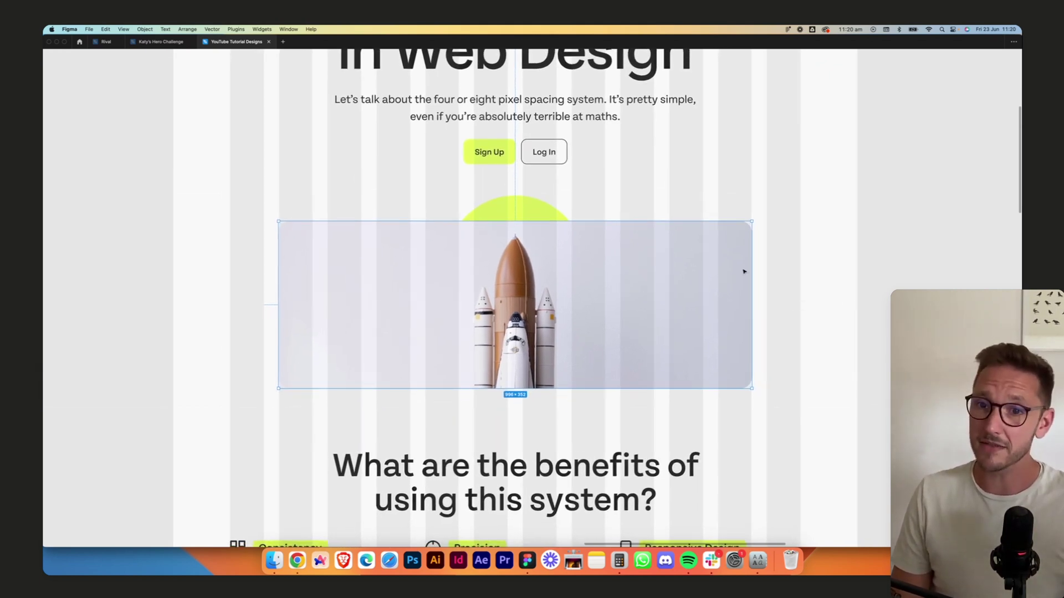
- Hide the layout grids and scroll down to the benefits section
scroll(814, 277, "down", 3)
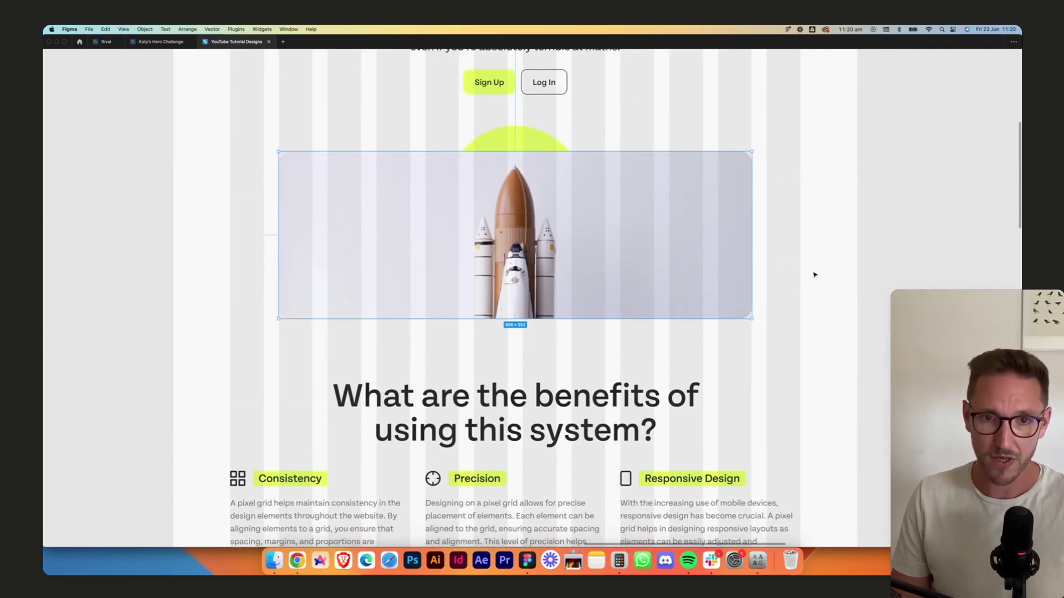
scroll(814, 275, "down", 4)
key("ctrl+g")
scroll(814, 275, "down", 4)
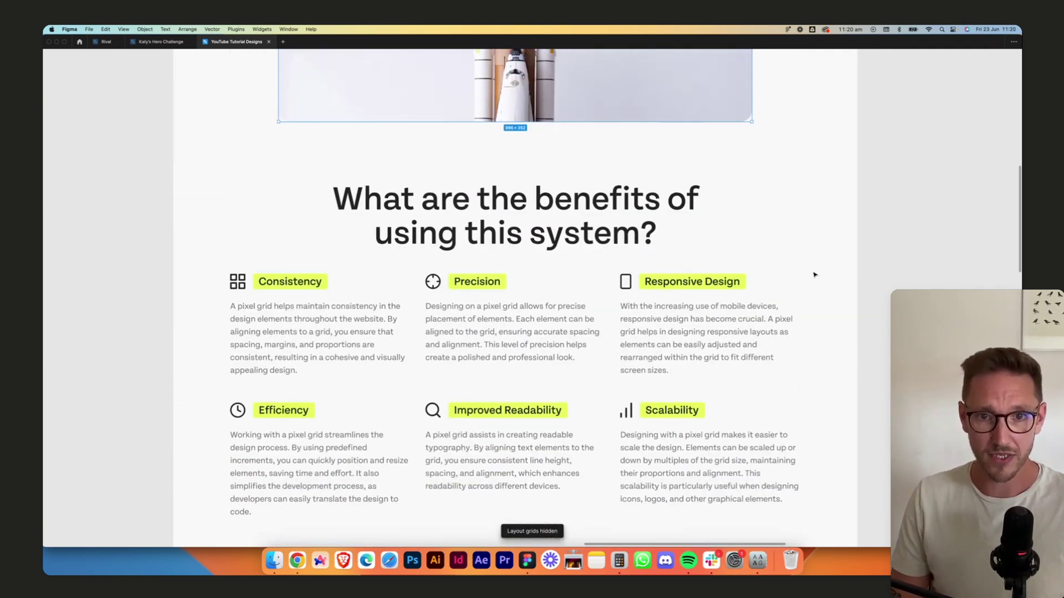
scroll(814, 274, "down", 2)
- Inspect the benefits heading, the six-item grid and the section frame holding both
left_click(643, 191)
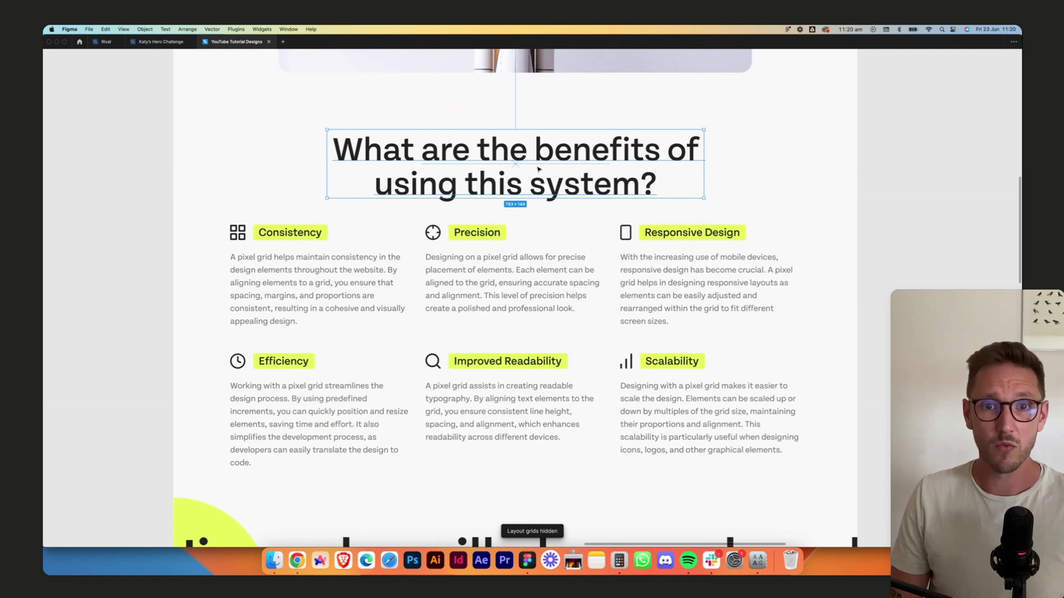
left_click(533, 270)
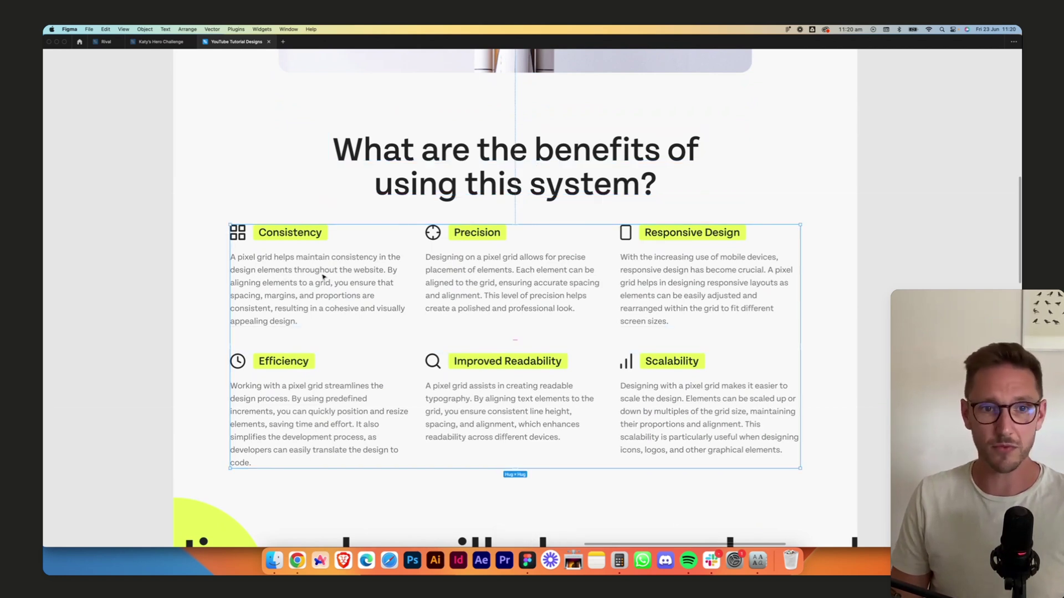
left_click(513, 191)
key("Escape")
left_click(480, 187)
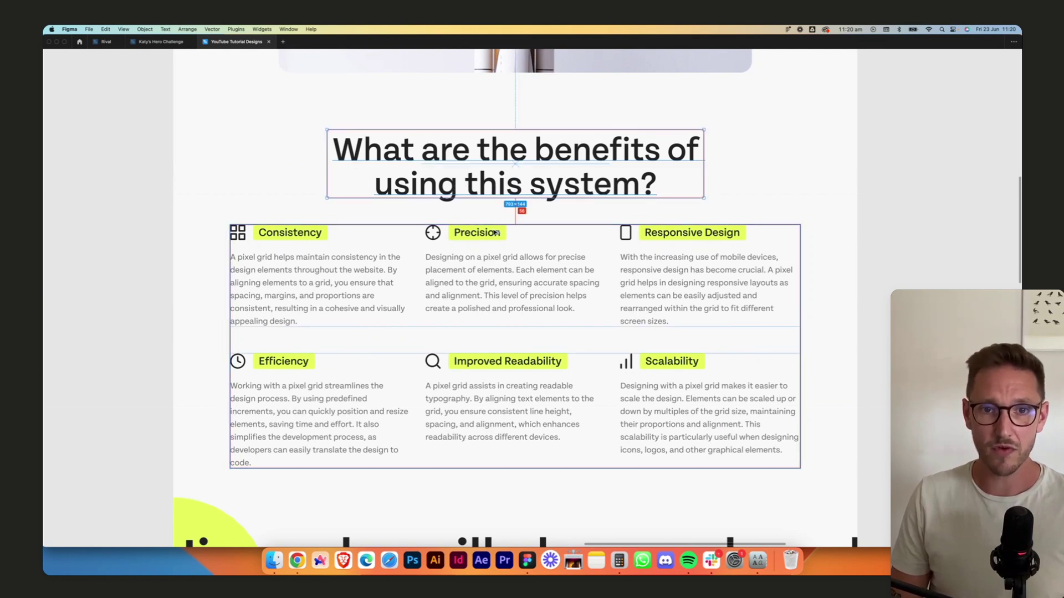
left_click(507, 260)
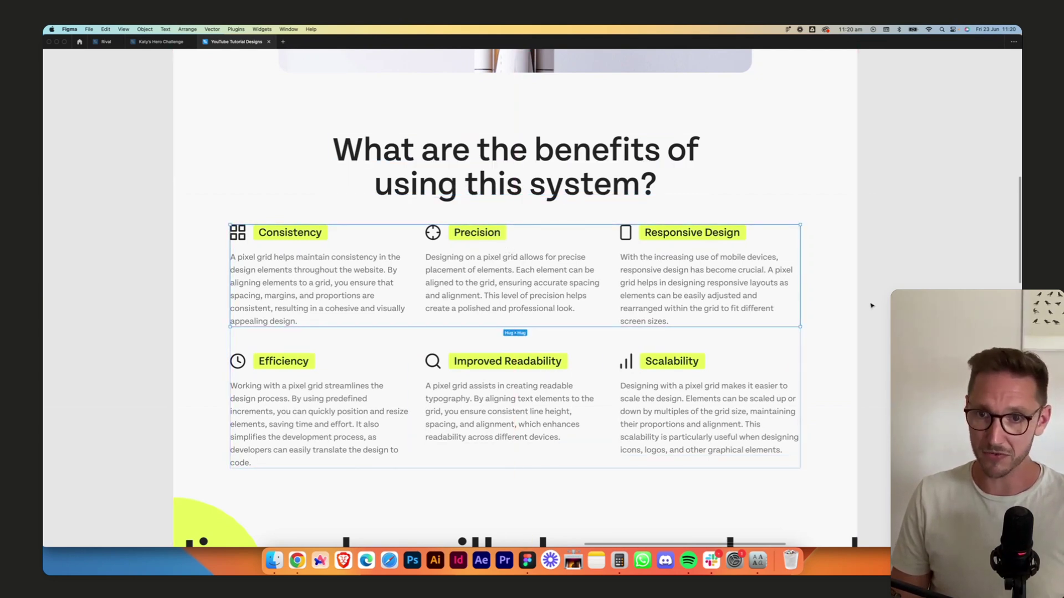
left_click(626, 195)
key("shift+Return")
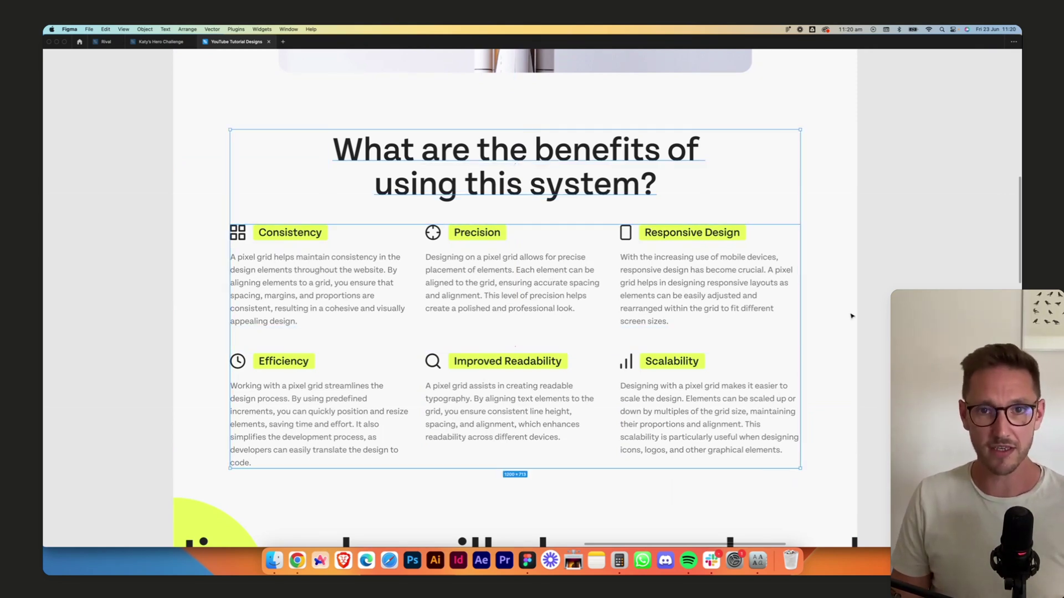
key("Escape")
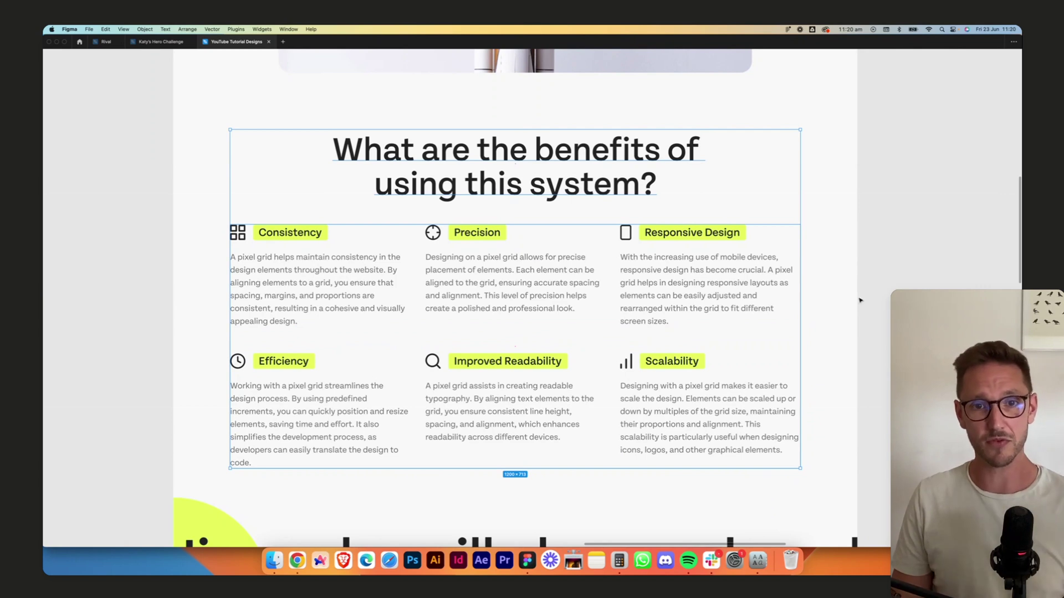
- Inspect the first row of benefit cards, including the Consistency and Precision cards
left_click(359, 259)
left_click(363, 265)
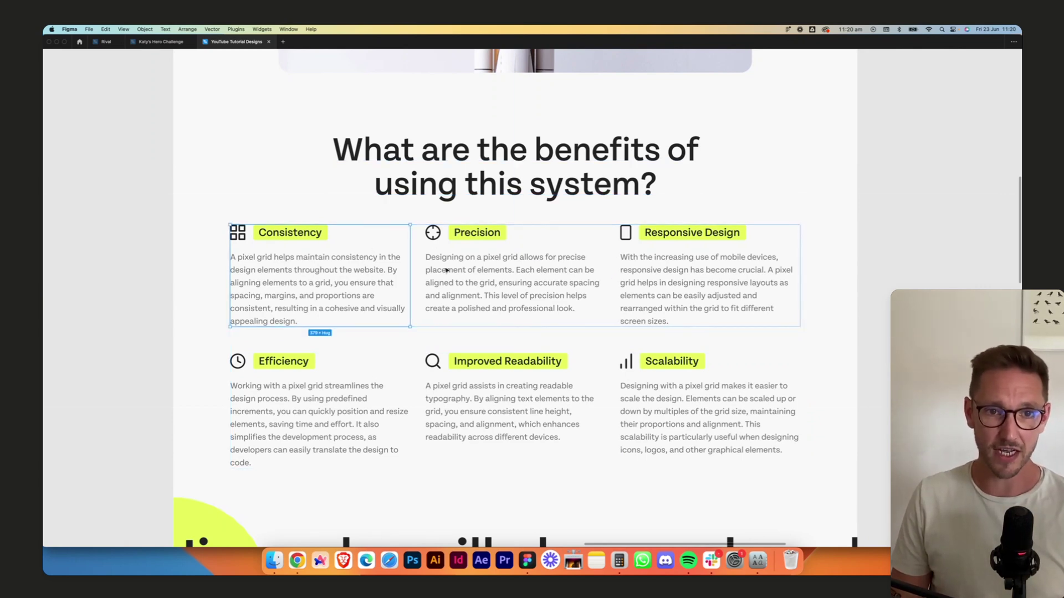
left_click(486, 273)
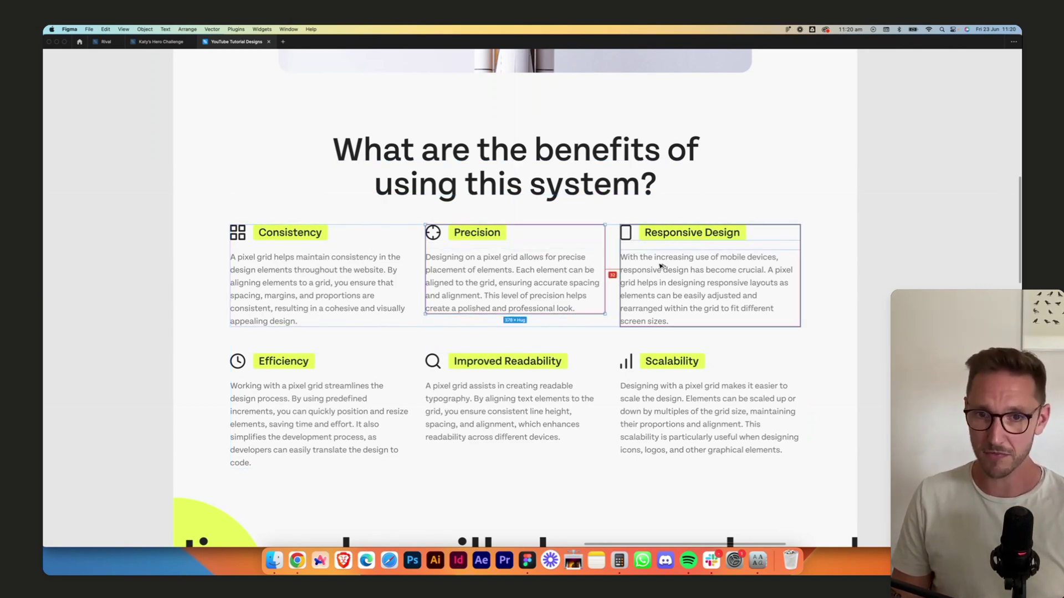
left_click(885, 284)
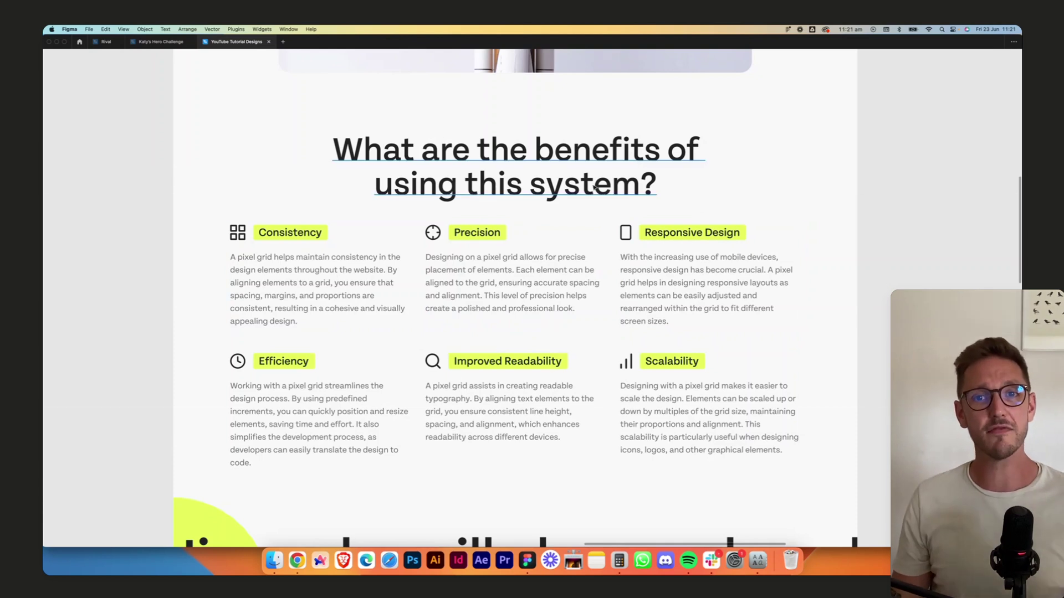
left_click(547, 191)
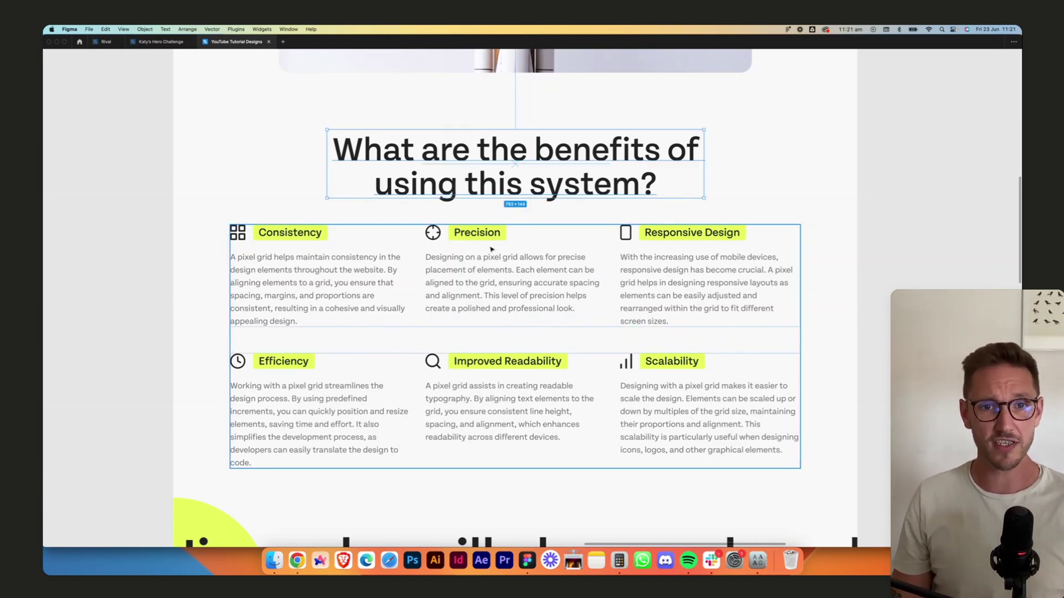
left_click(431, 261)
double_click(431, 262)
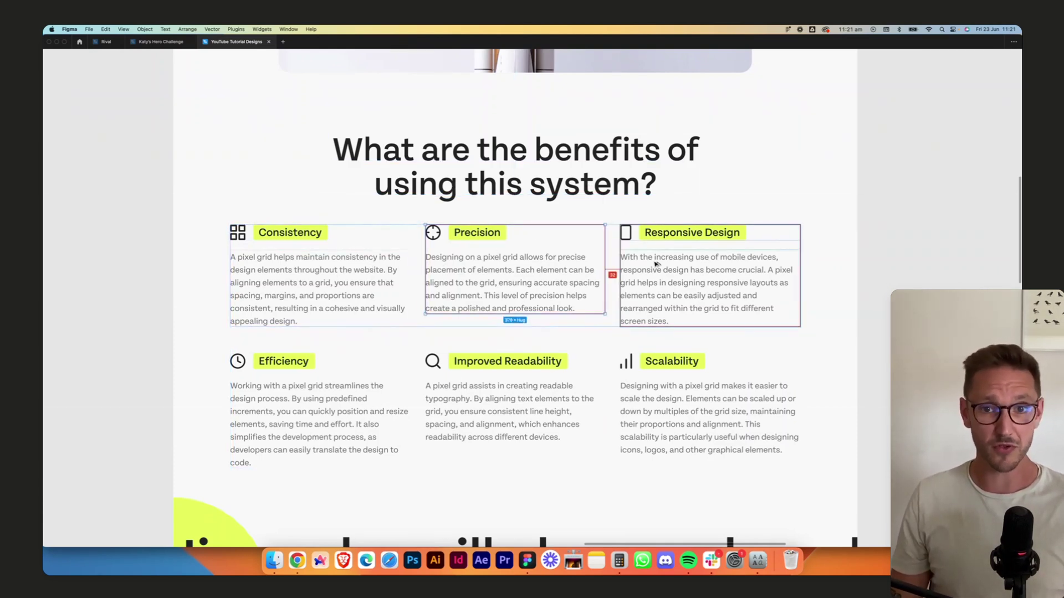
left_click(844, 259)
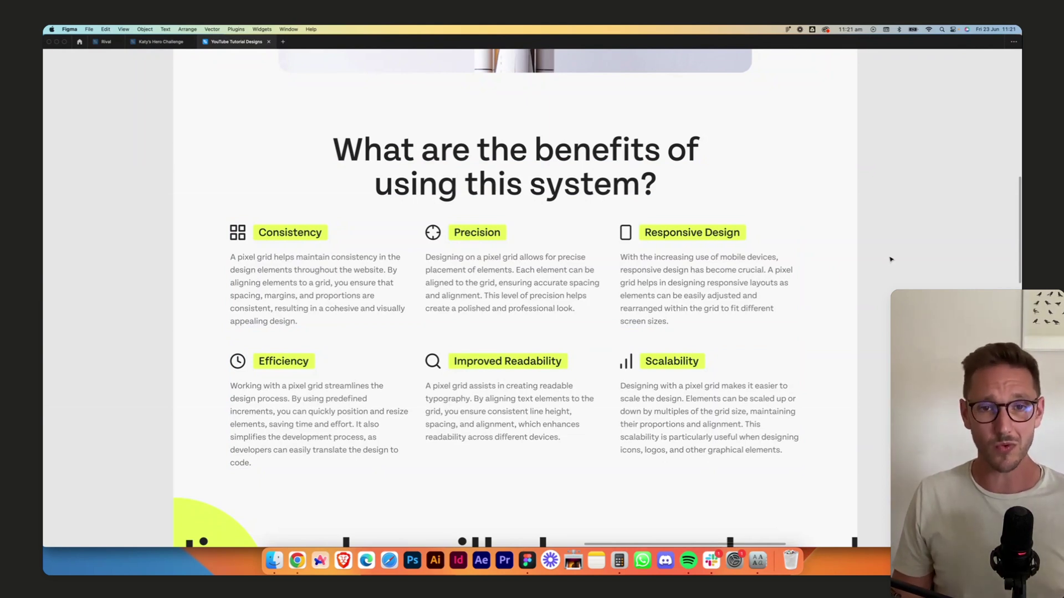
scroll(883, 258, "up", 3)
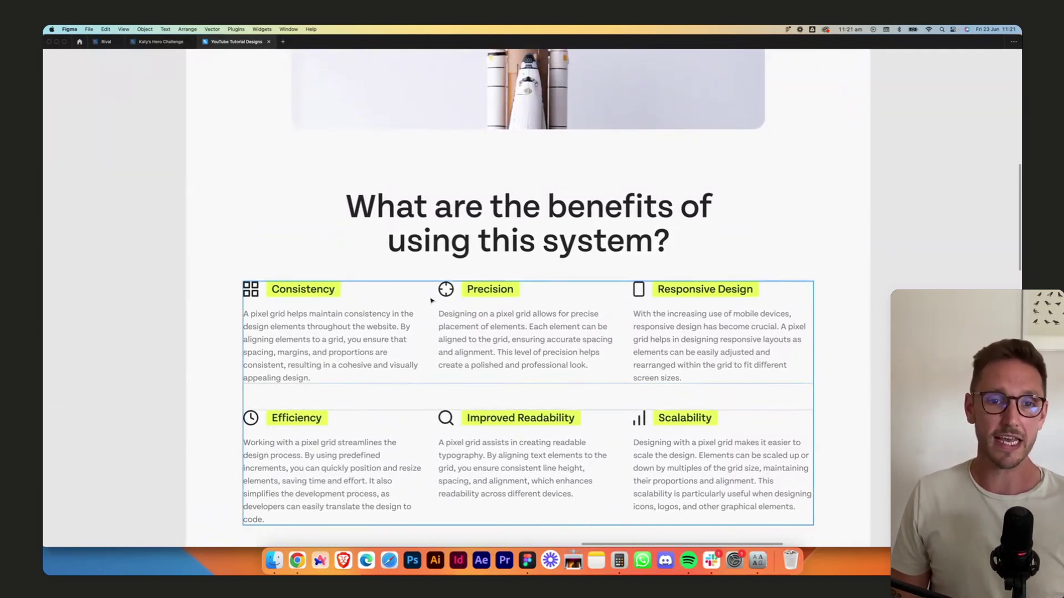
left_click(534, 340)
double_click(540, 365)
scroll(565, 365, "up", 1)
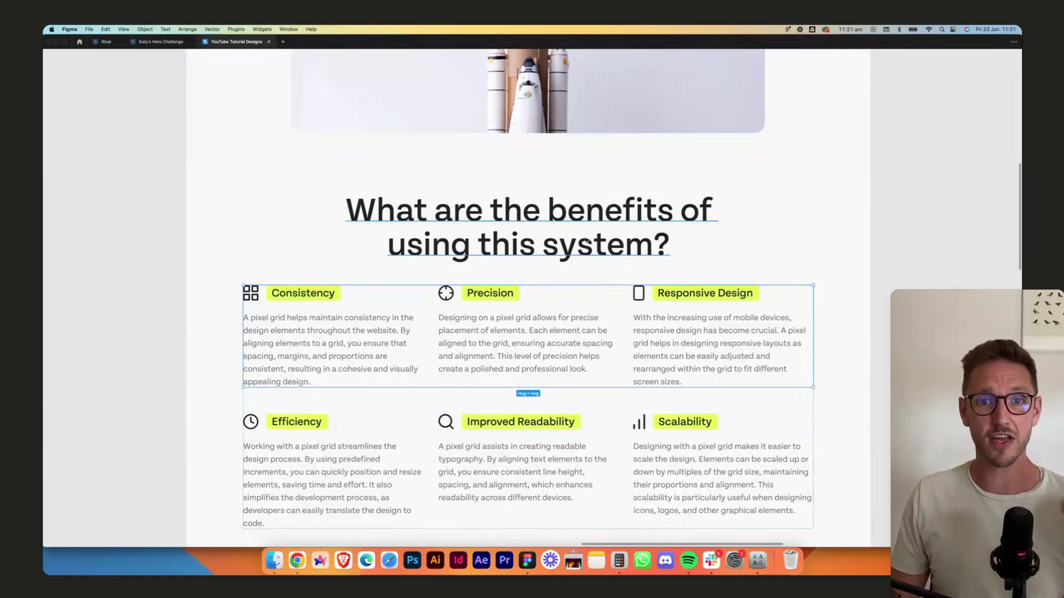
key("Escape")
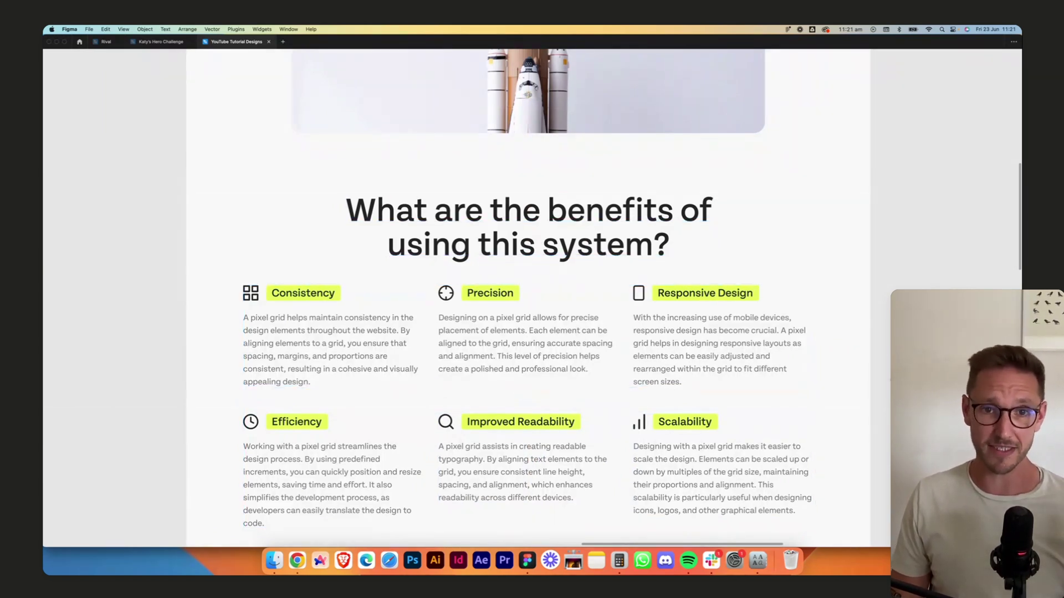
- Scroll past the Hierarchy headline and select the image-and-text break-out section frame
scroll(526, 299, "down", 3)
scroll(526, 299, "down", 2)
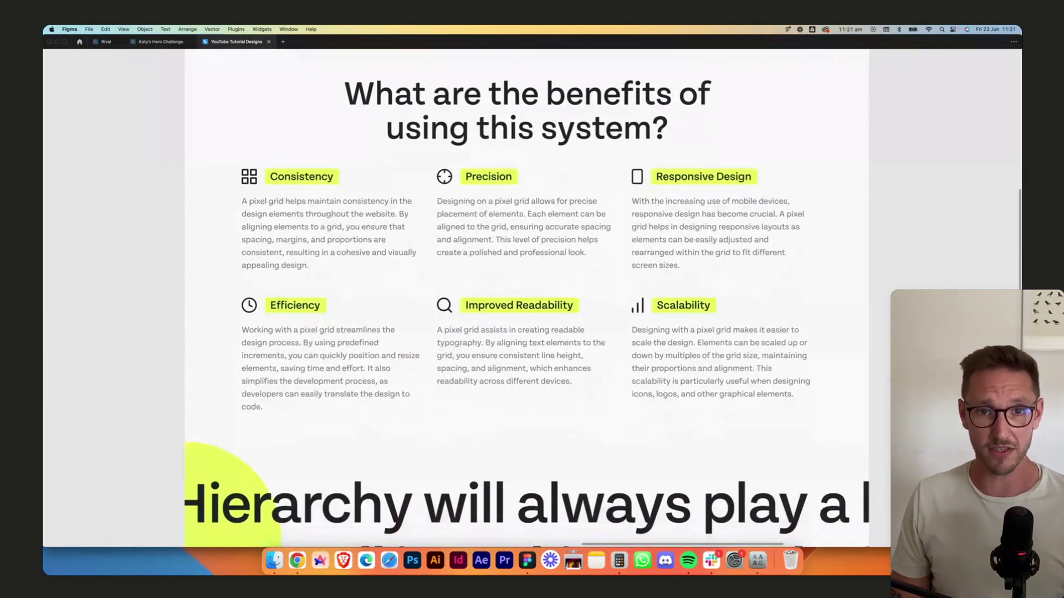
scroll(527, 299, "down", 5)
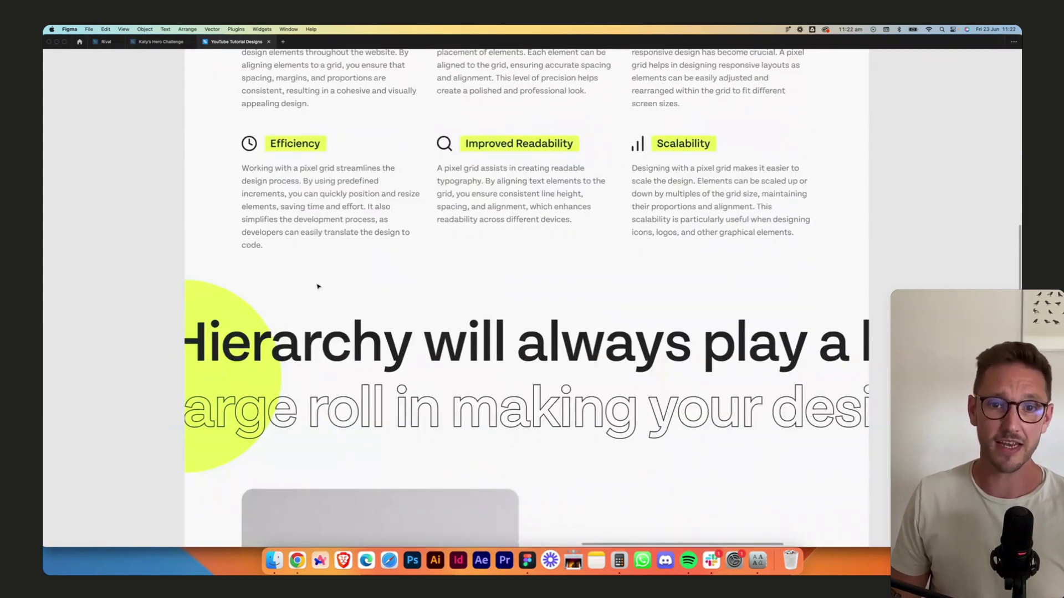
left_click(604, 361)
scroll(695, 282, "down", 4)
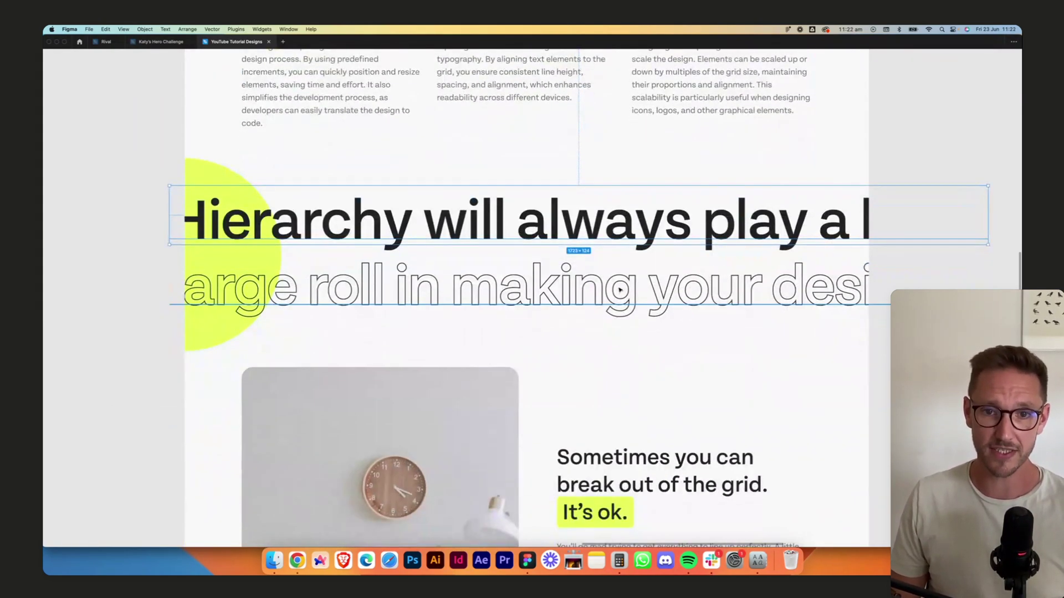
key("Tab")
scroll(842, 373, "down", 8)
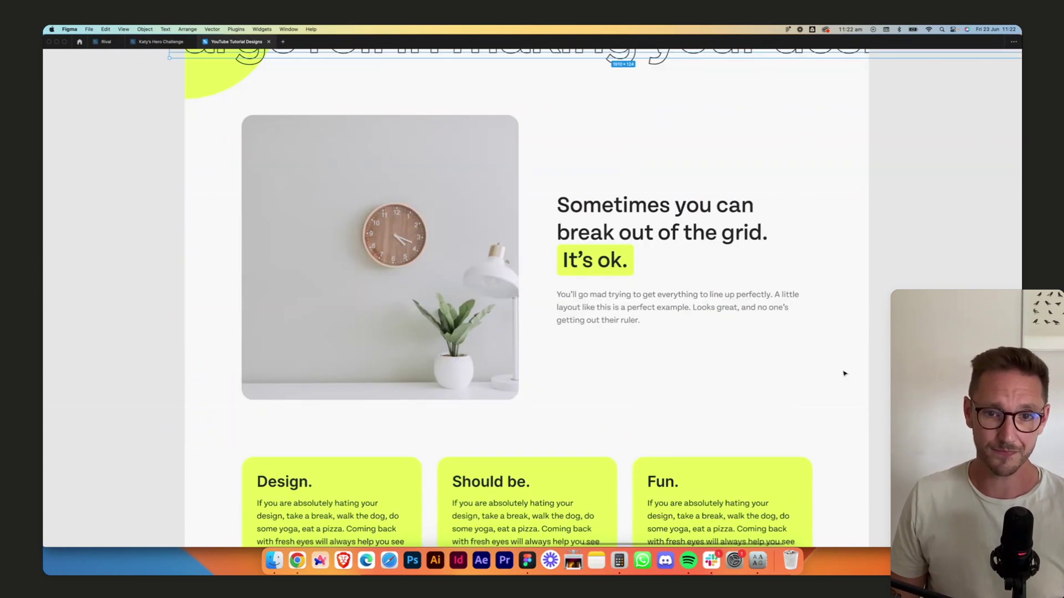
left_click(462, 226)
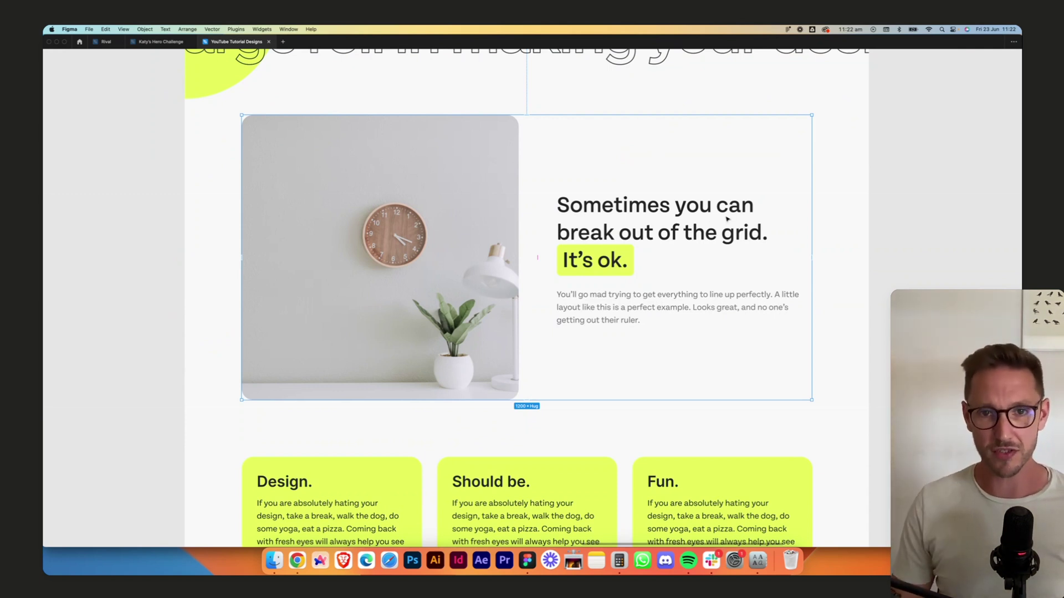
scroll(892, 251, "up", 3)
scroll(892, 251, "left", 1)
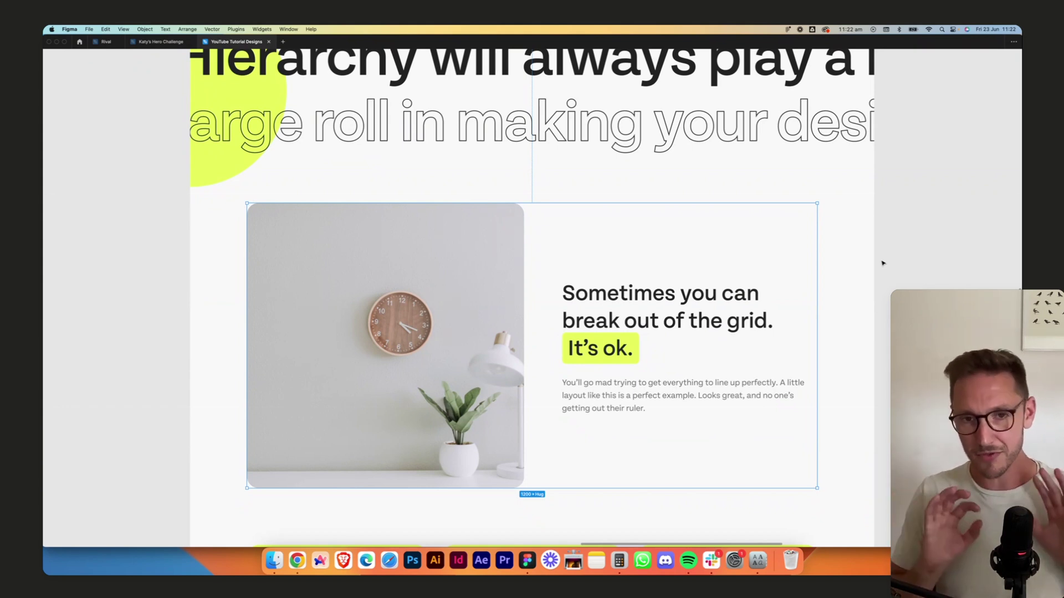
scroll(881, 263, "down", 3)
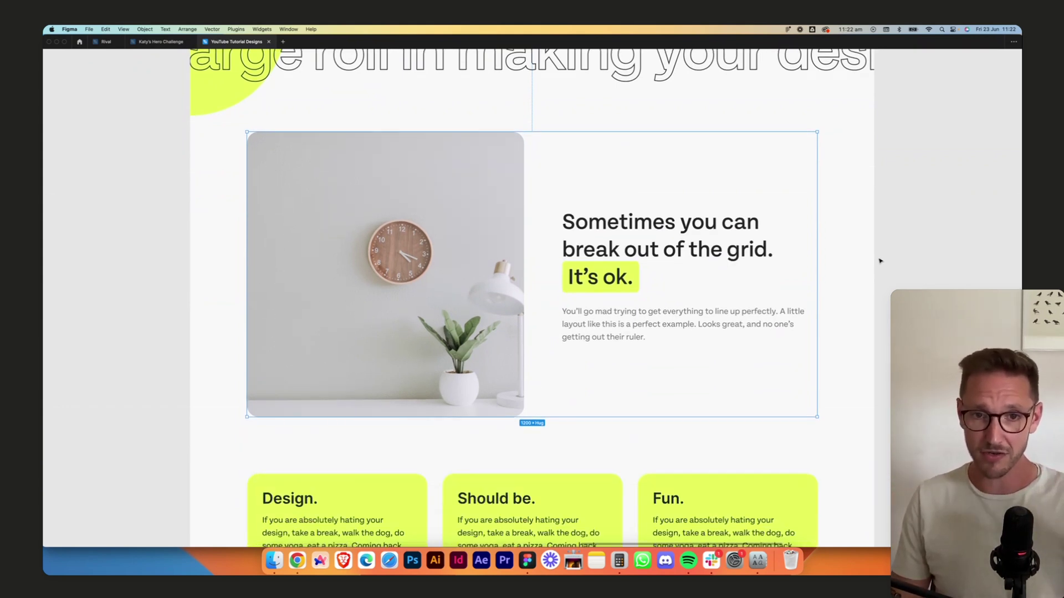
scroll(876, 261, "down", 8)
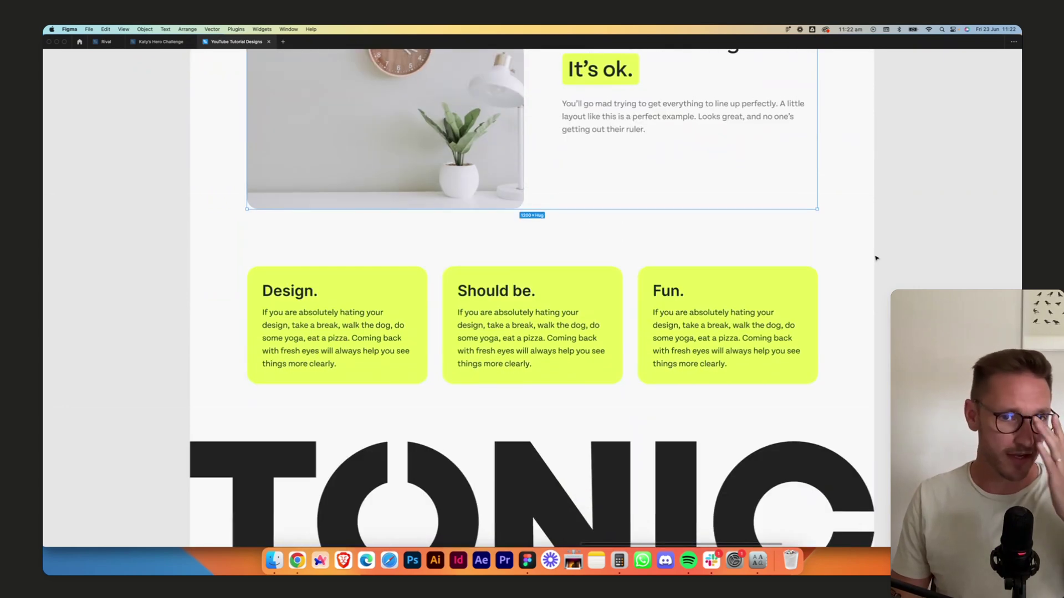
key("Tab")
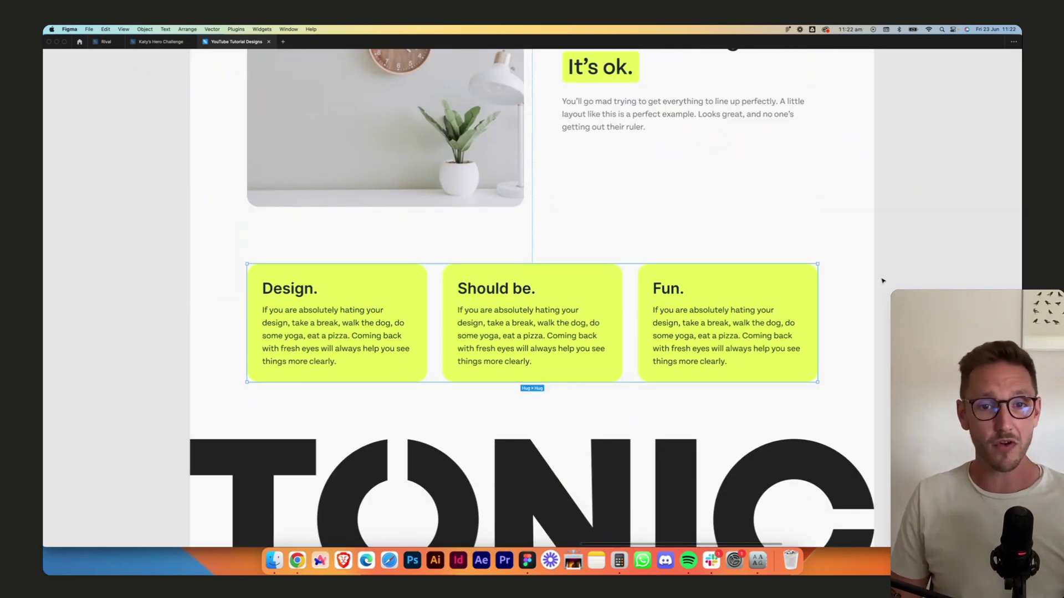
left_click(605, 283)
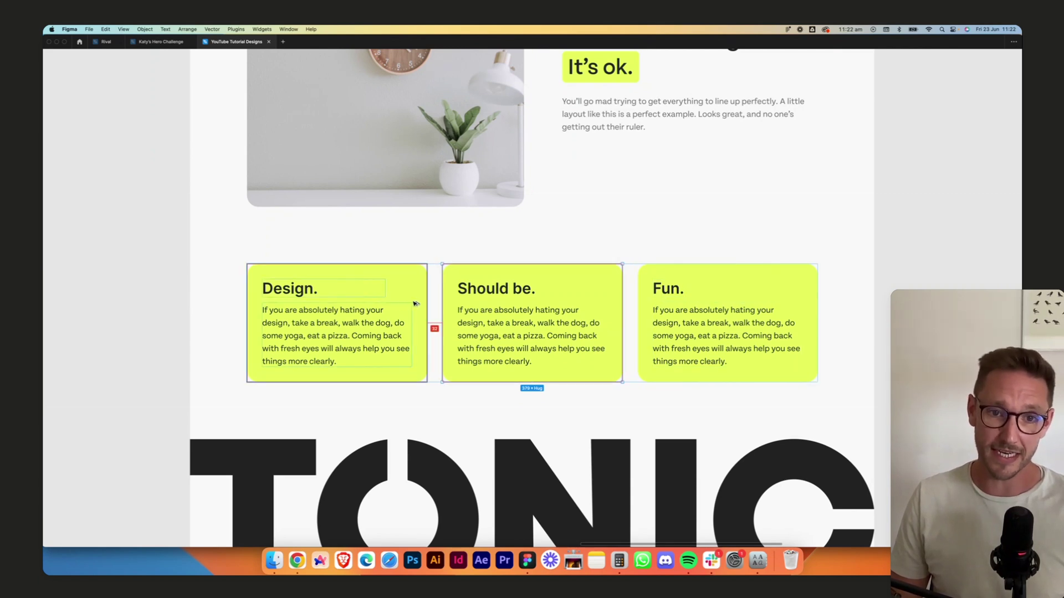
key("Escape")
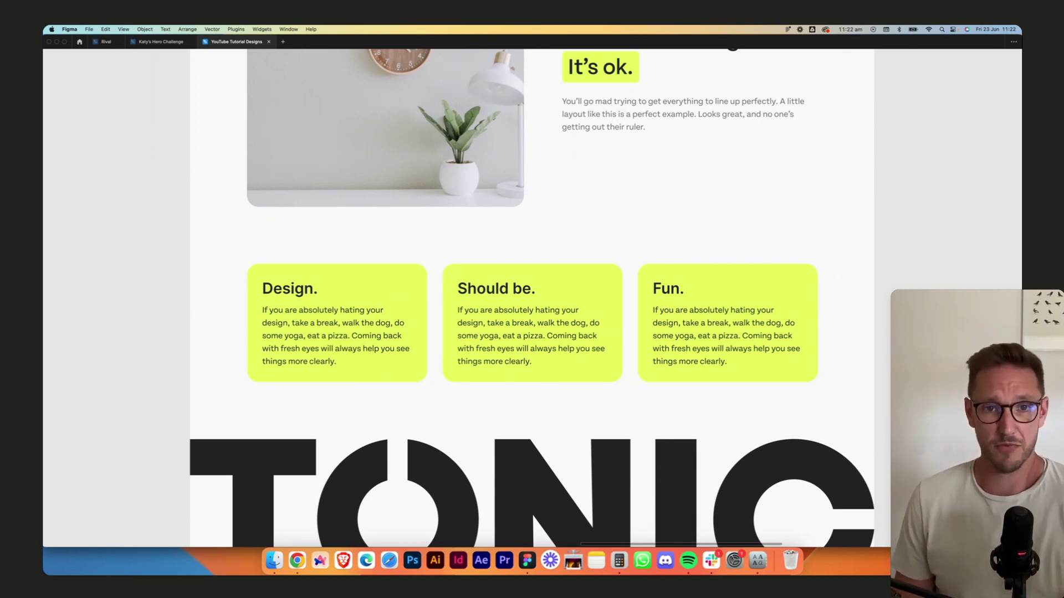
scroll(524, 376, "down", 4)
left_click(522, 375)
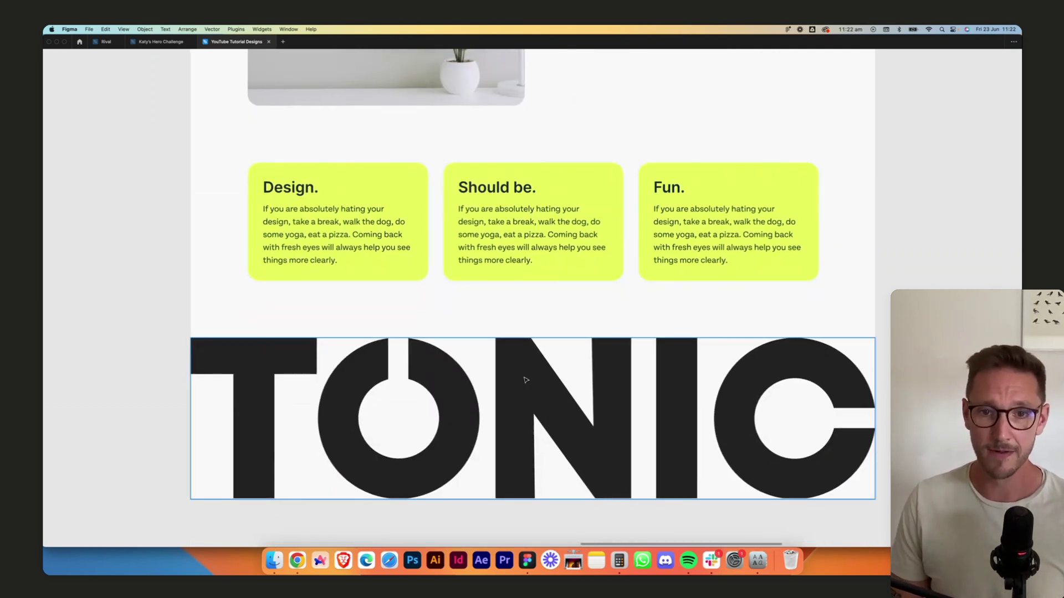
left_click(535, 260)
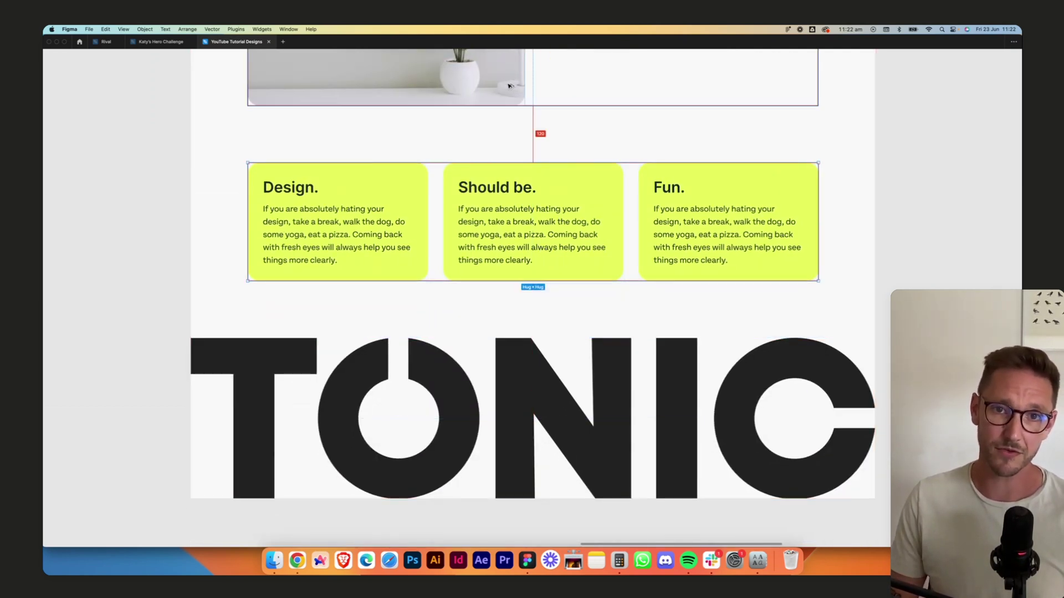
scroll(869, 202, "up", 10)
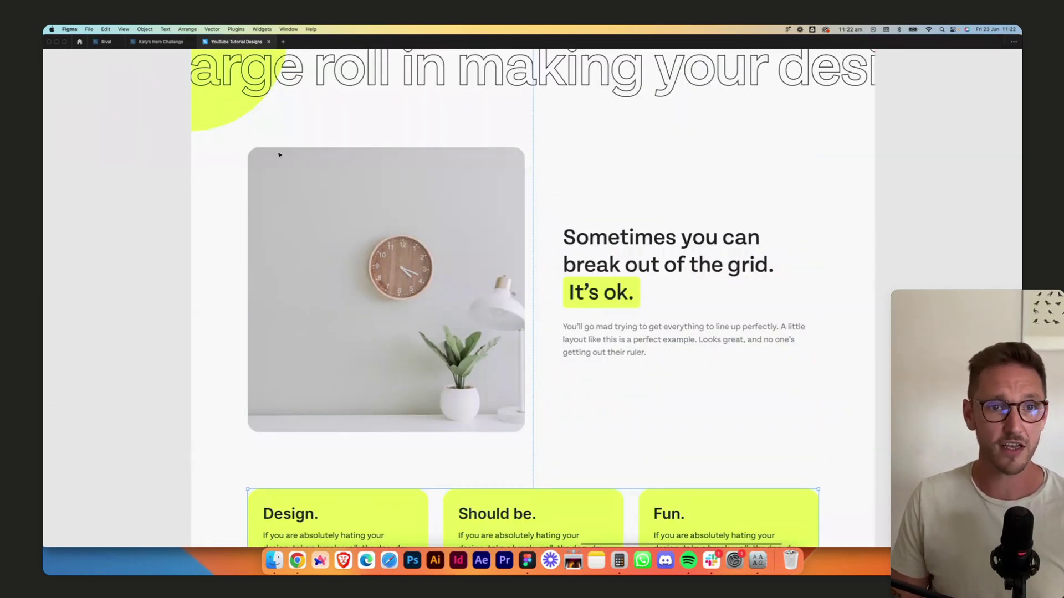
- Show the layout grids and widen the clock image slightly to 587 px
left_click(518, 228)
key("ctrl+g")
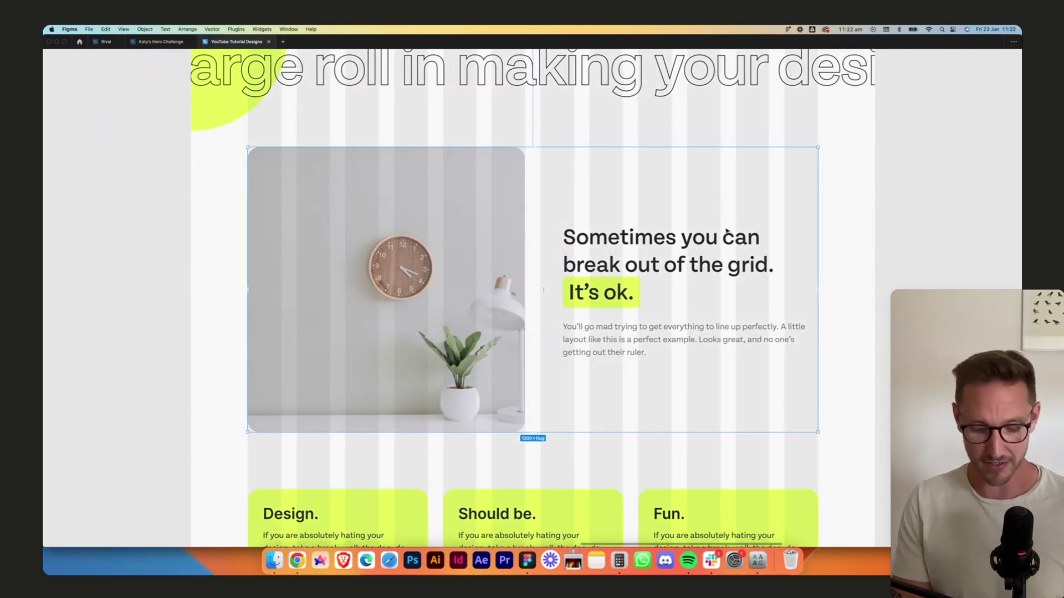
scroll(599, 235, "up", 15)
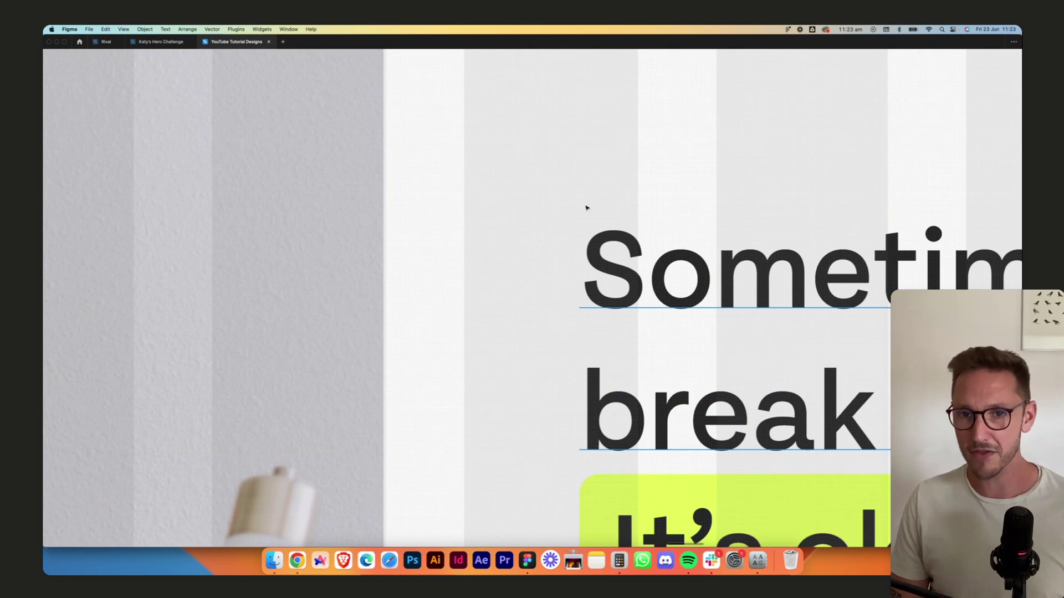
key("super+Tab")
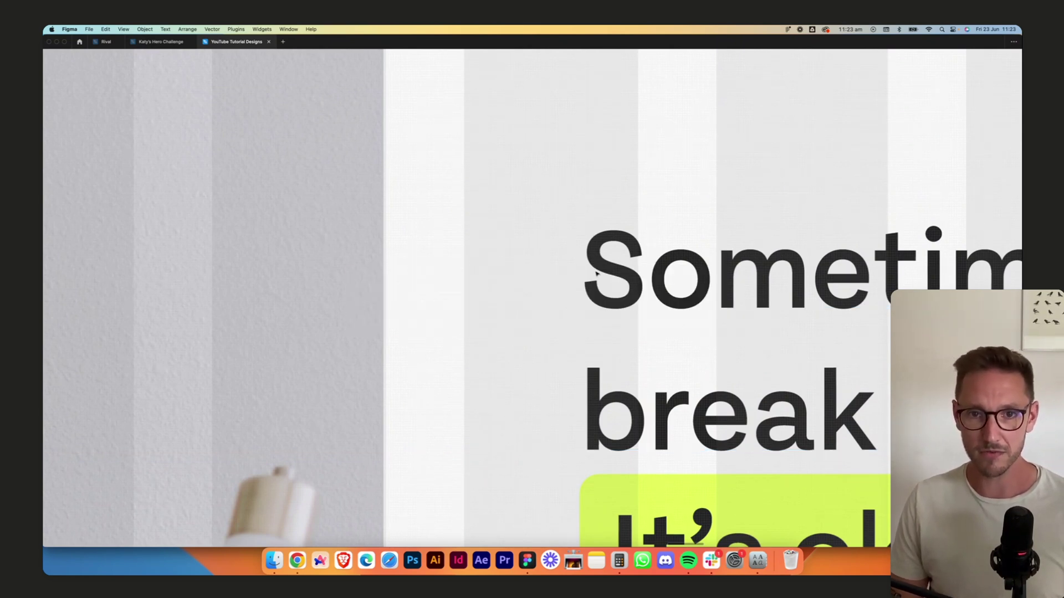
scroll(596, 273, "down", 10)
left_click(523, 211)
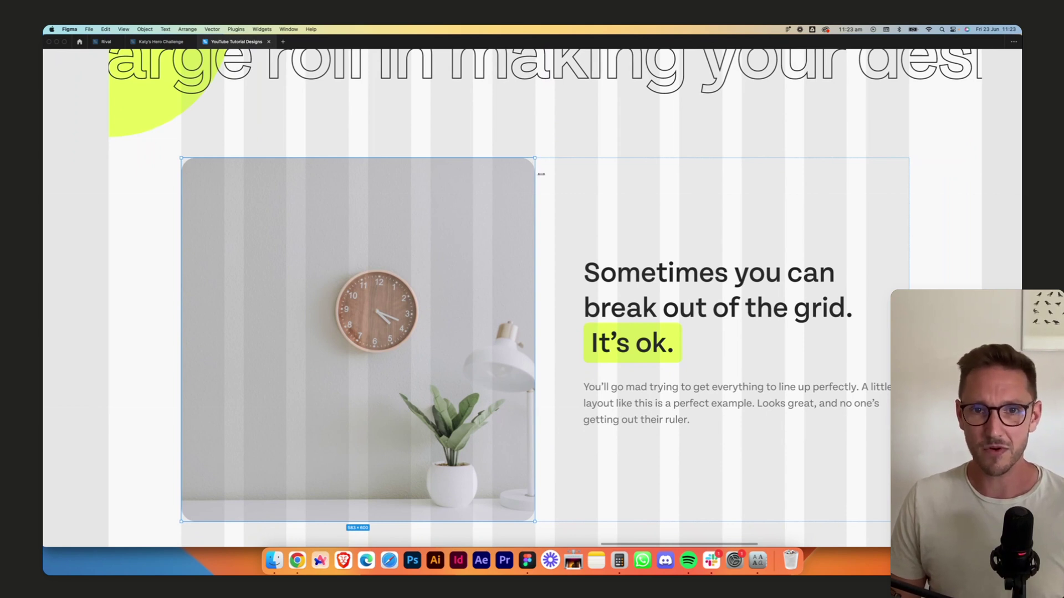
left_click_drag(541, 174, 543, 173)
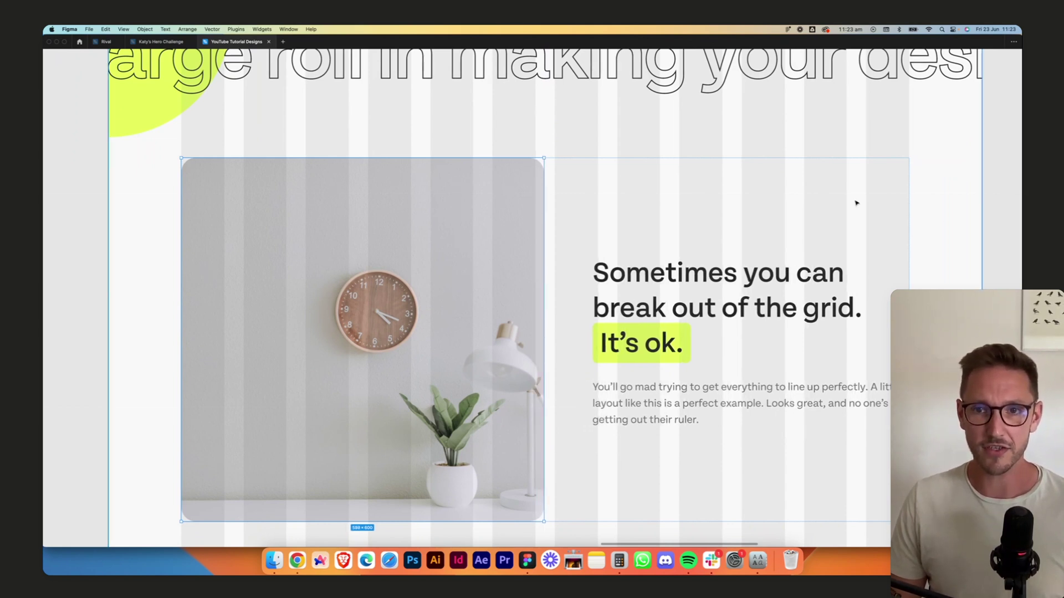
left_click(991, 248)
- Toggle the grids off and on again, then narrow the clock image to 584 px
scroll(957, 216, "down", 1)
scroll(957, 216, "right", 1)
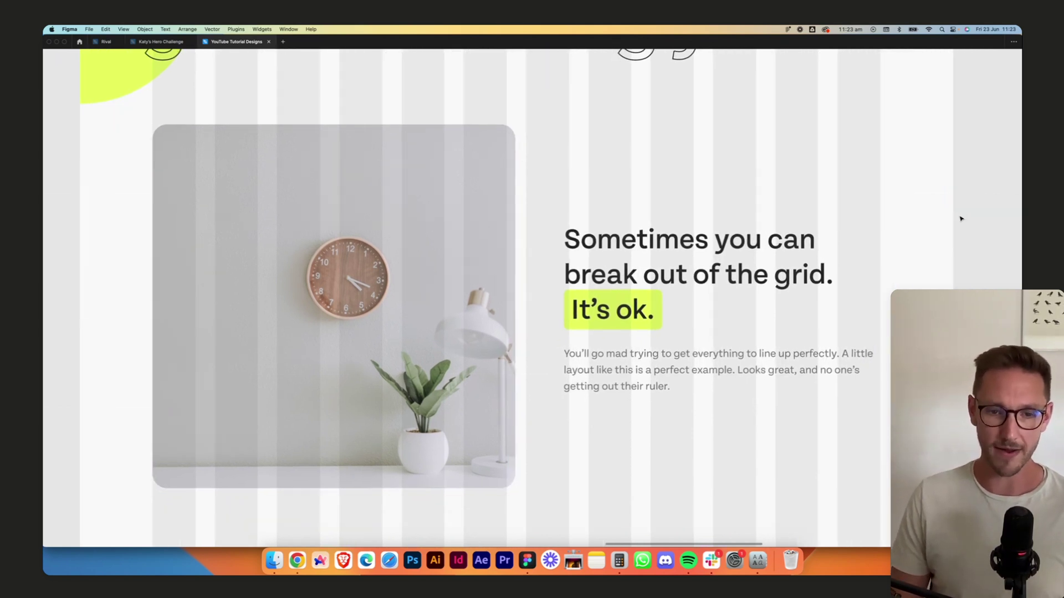
key("ctrl+g")
scroll(969, 223, "down", 5)
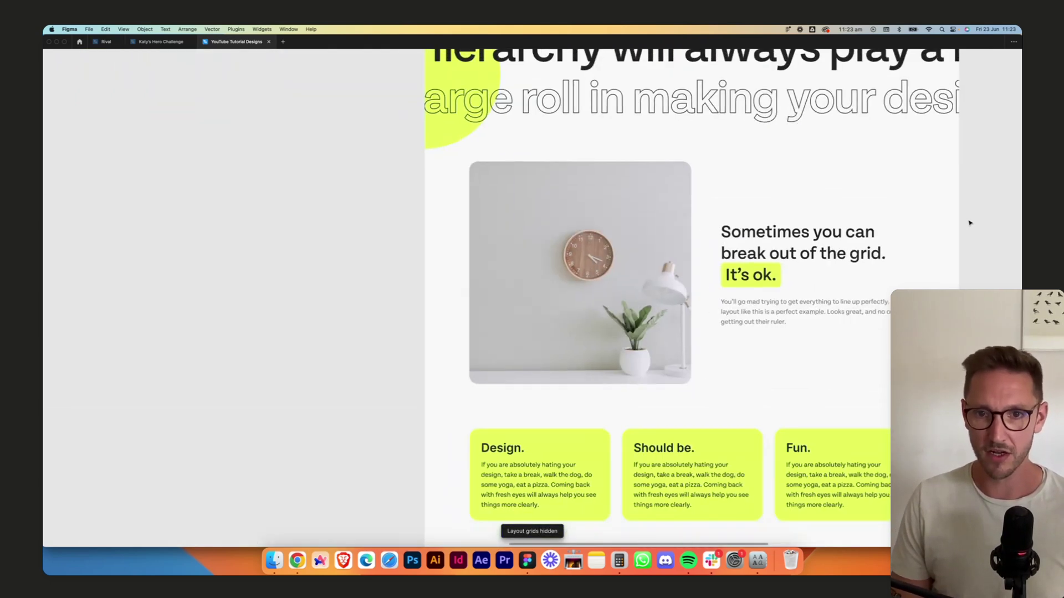
scroll(969, 223, "right", 2)
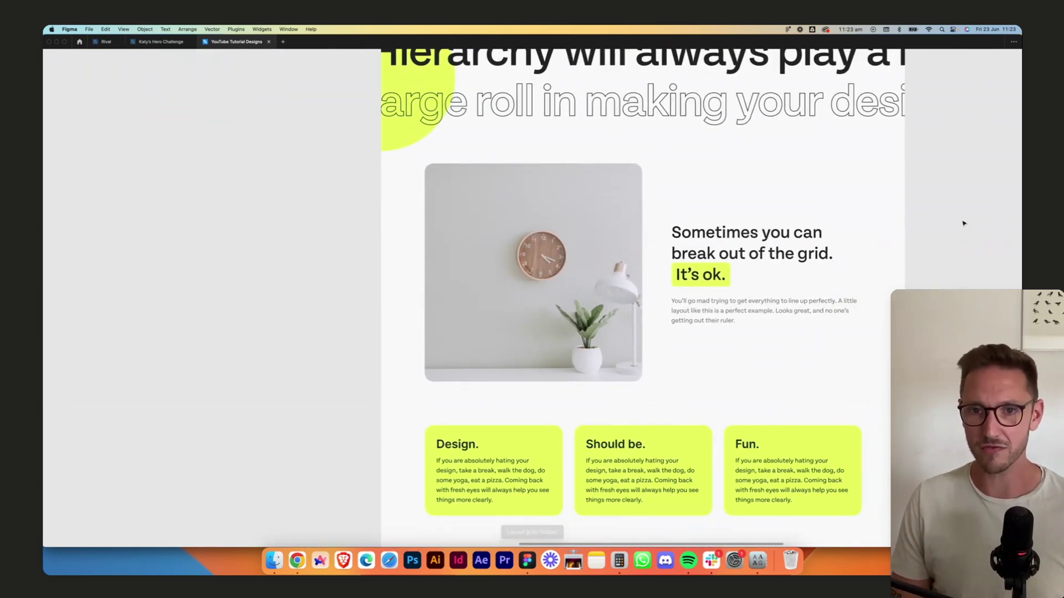
scroll(961, 221, "up", 4)
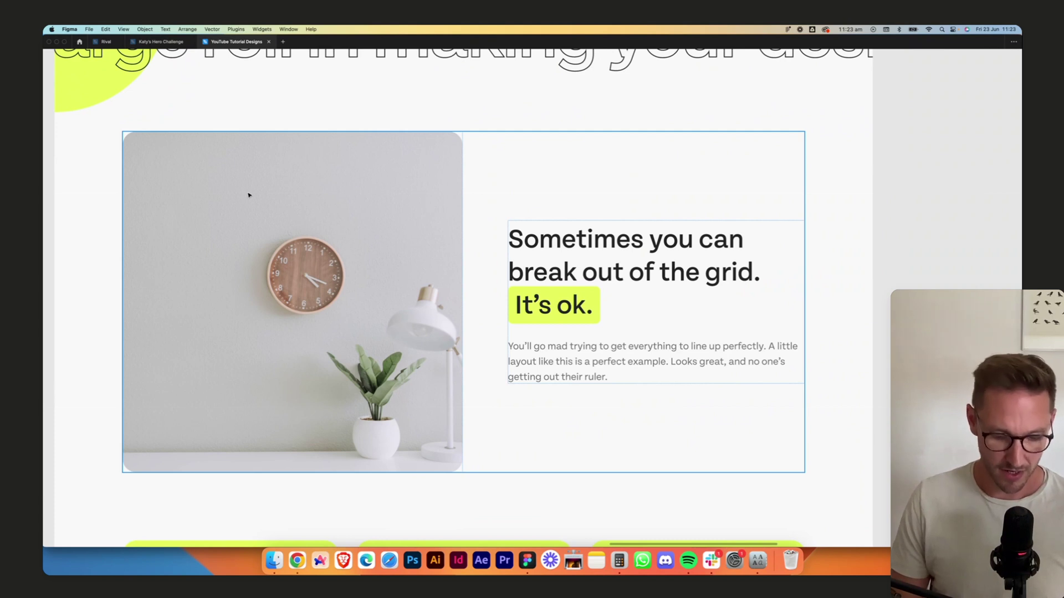
key("ctrl+g")
left_click(456, 217)
left_click_drag(457, 214, 455, 214)
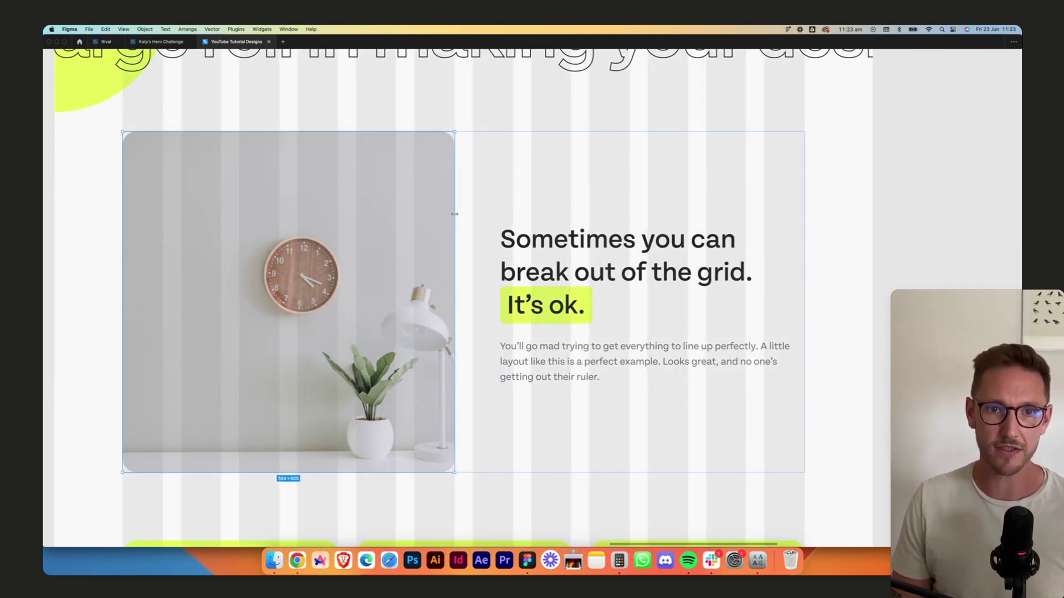
- Set the break-out section's auto-layout gap to 32 px and hide the layout grids
left_click(570, 195)
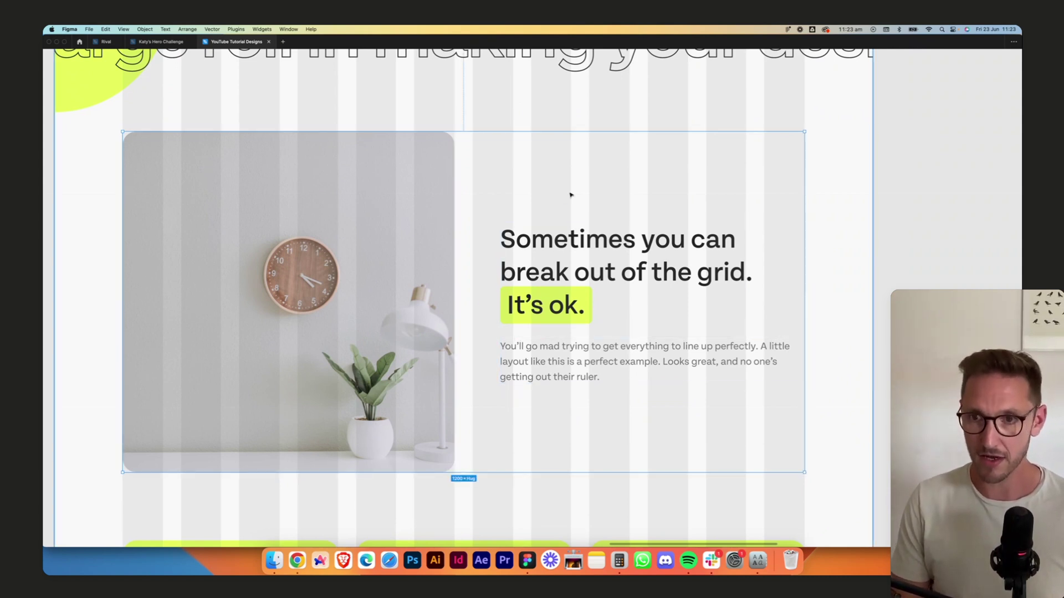
key("super+backslash")
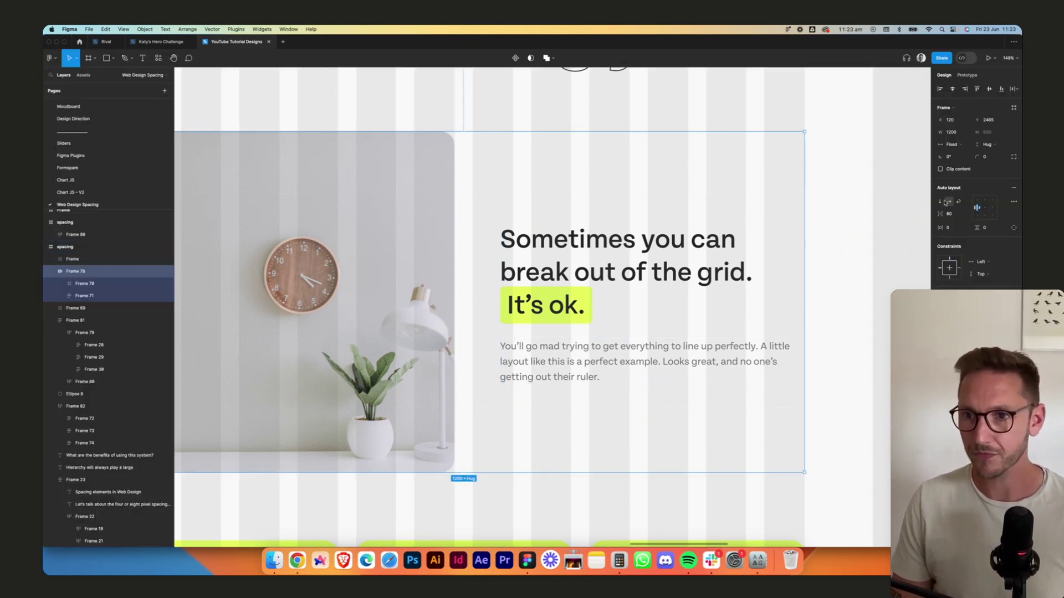
left_click(949, 214)
type("32")
key("Tab")
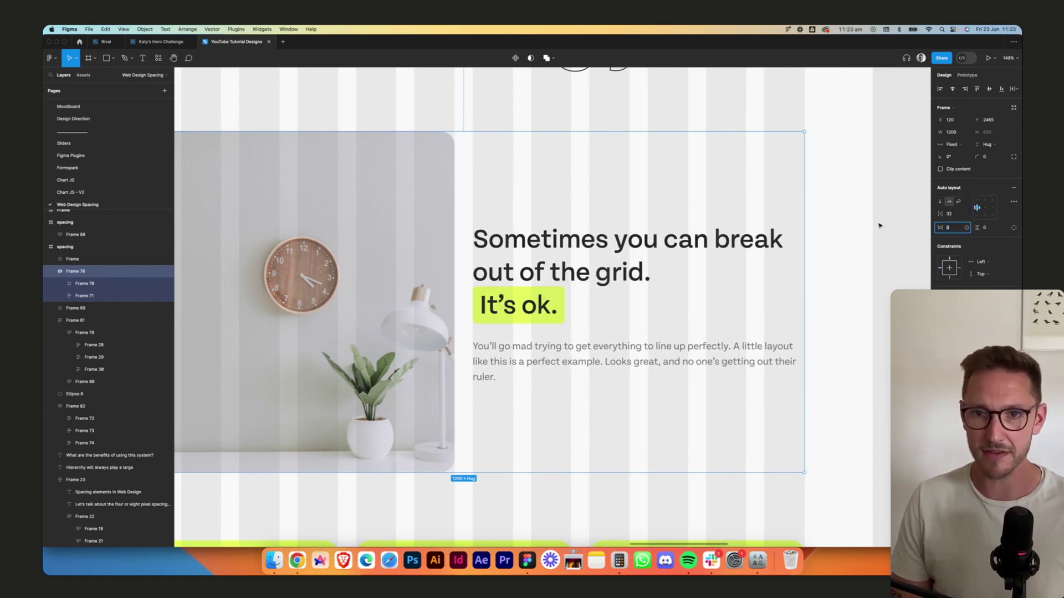
left_click(883, 225)
key("ctrl+shift+4")
scroll(883, 224, "down", 5)
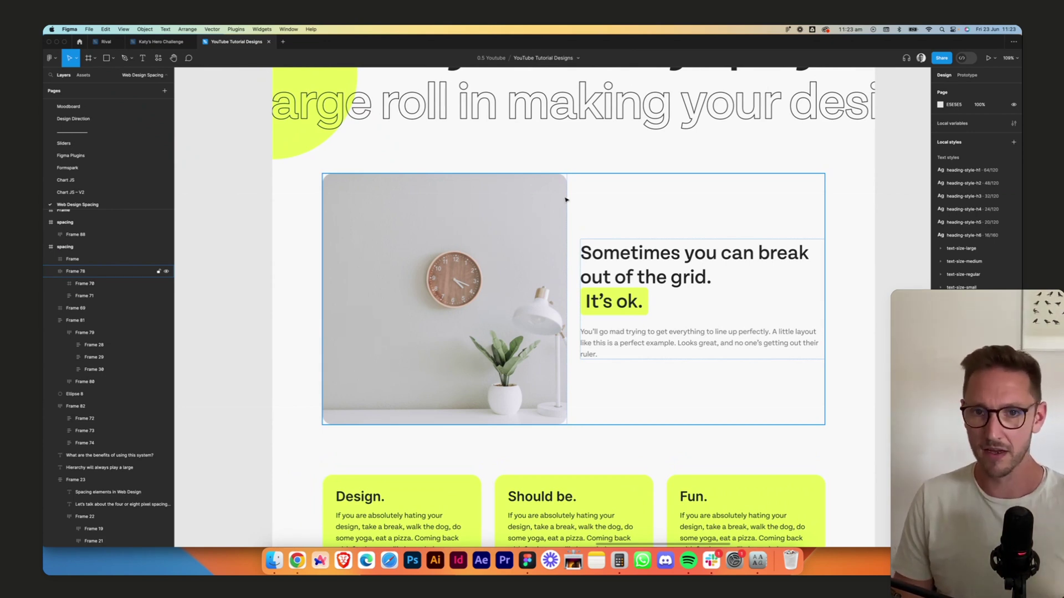
- Set the break-out section's auto-layout gap to 80 px
left_click(628, 216)
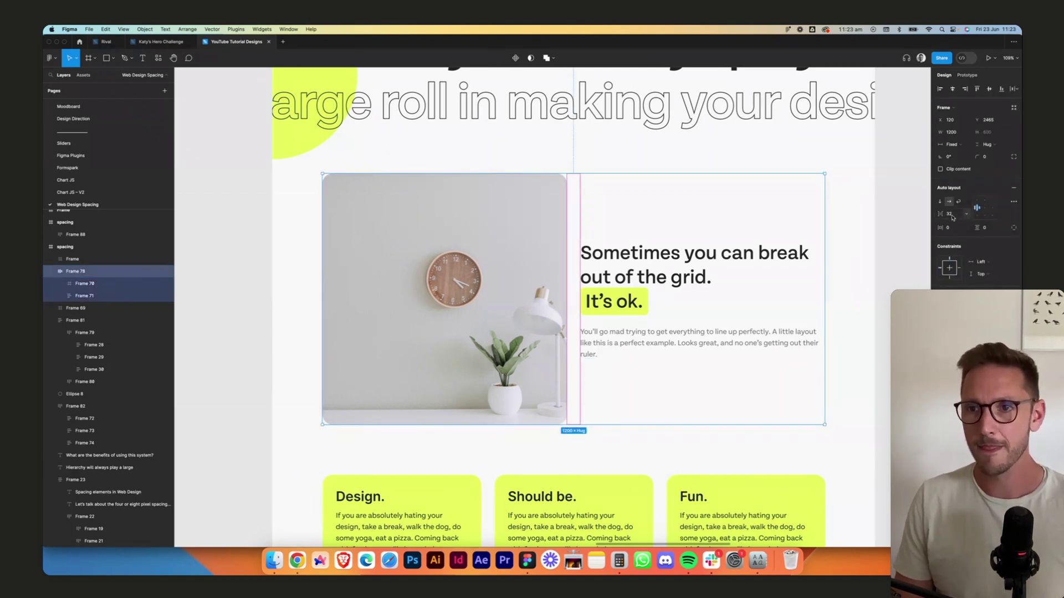
left_click(952, 217)
type("80")
key("Return")
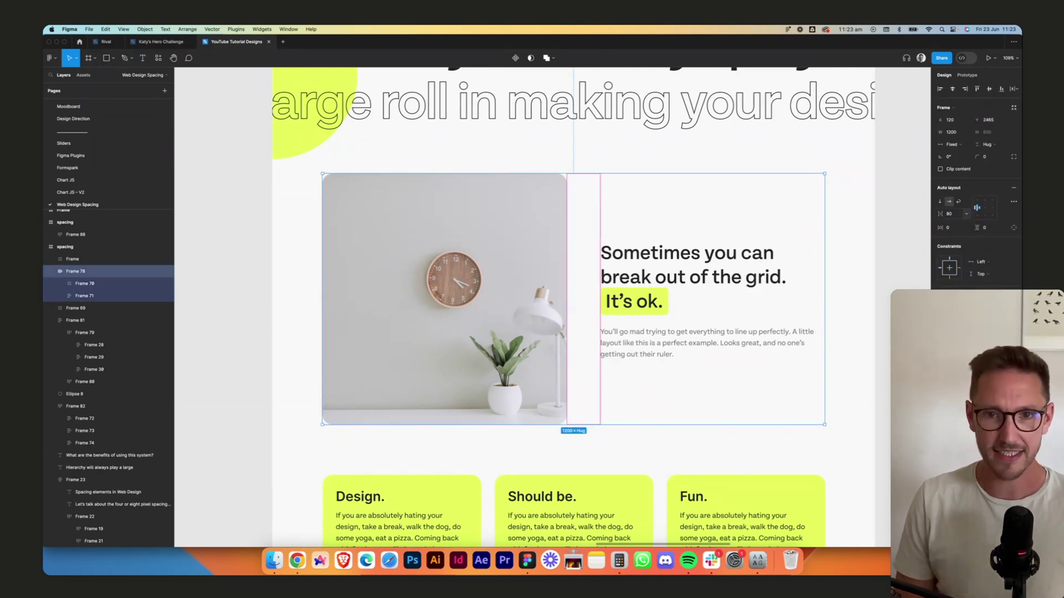
left_click(879, 283)
- Show the layout grids and widen the break-out image frame to about 600 px
key("ctrl+g")
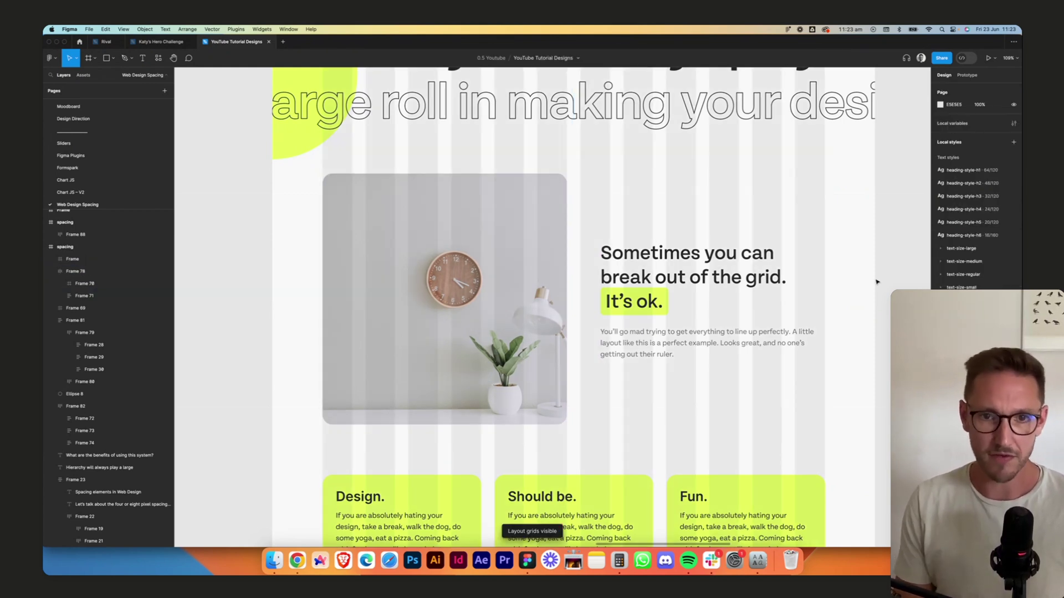
left_click(406, 174)
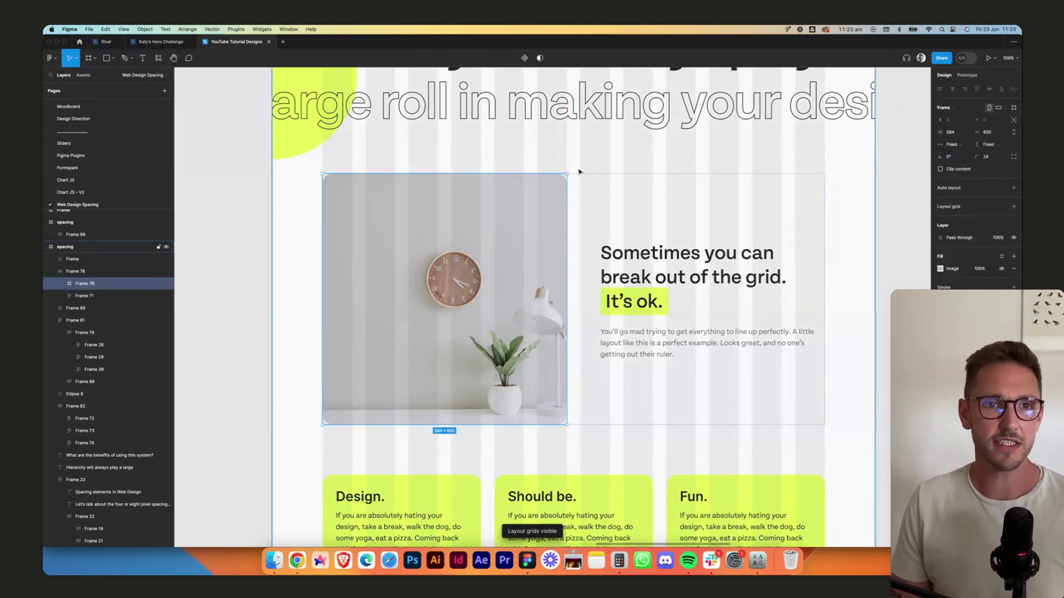
scroll(554, 175, "up", 5)
scroll(530, 179, "left", 5)
scroll(531, 179, "down", 3)
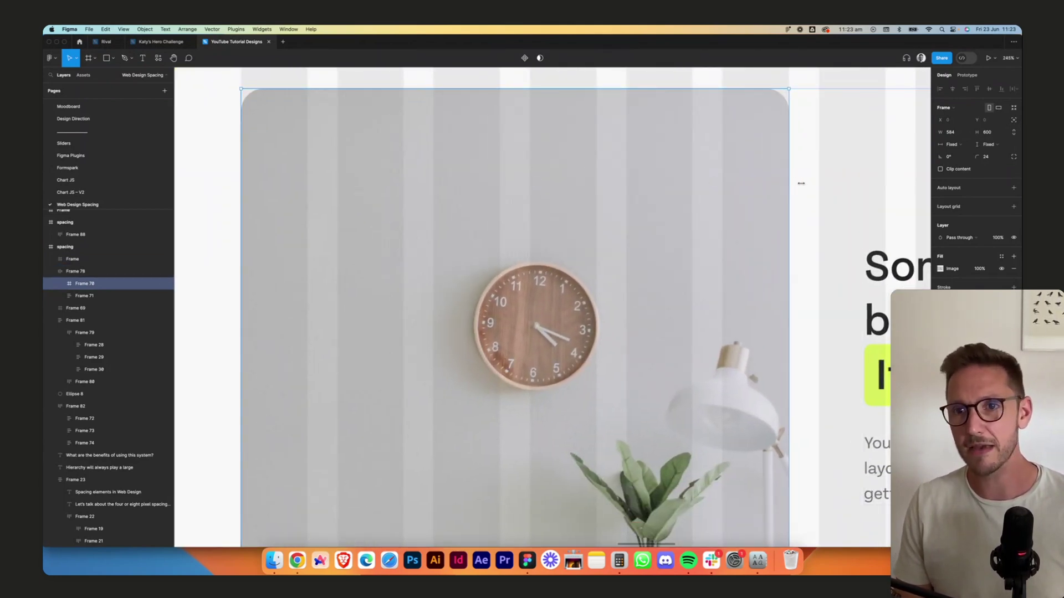
left_click_drag(801, 183, 803, 183)
scroll(818, 192, "down", 4)
scroll(815, 193, "right", 7)
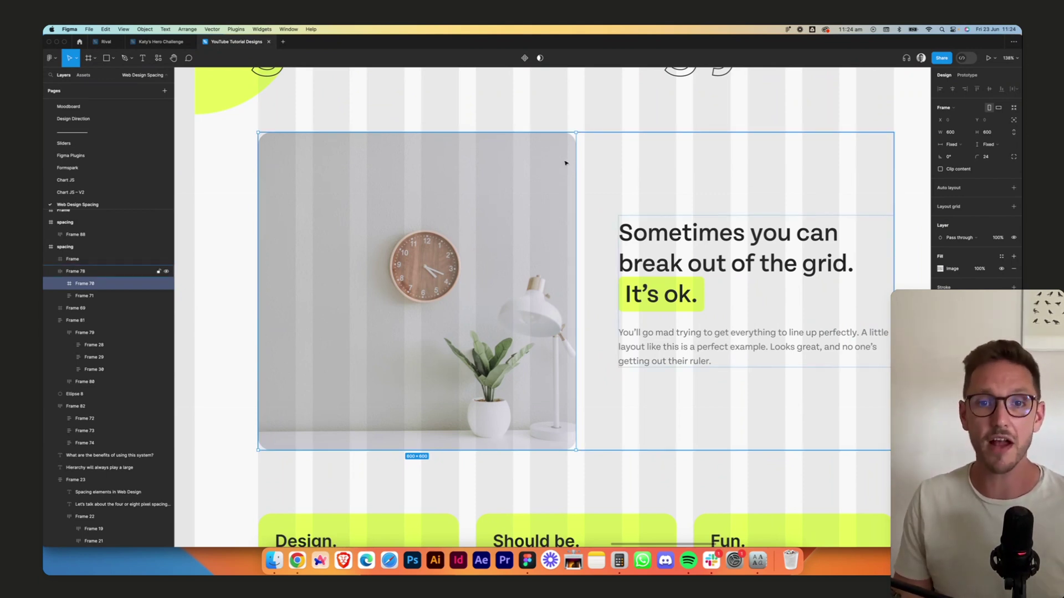
scroll(314, 103, "up", 2)
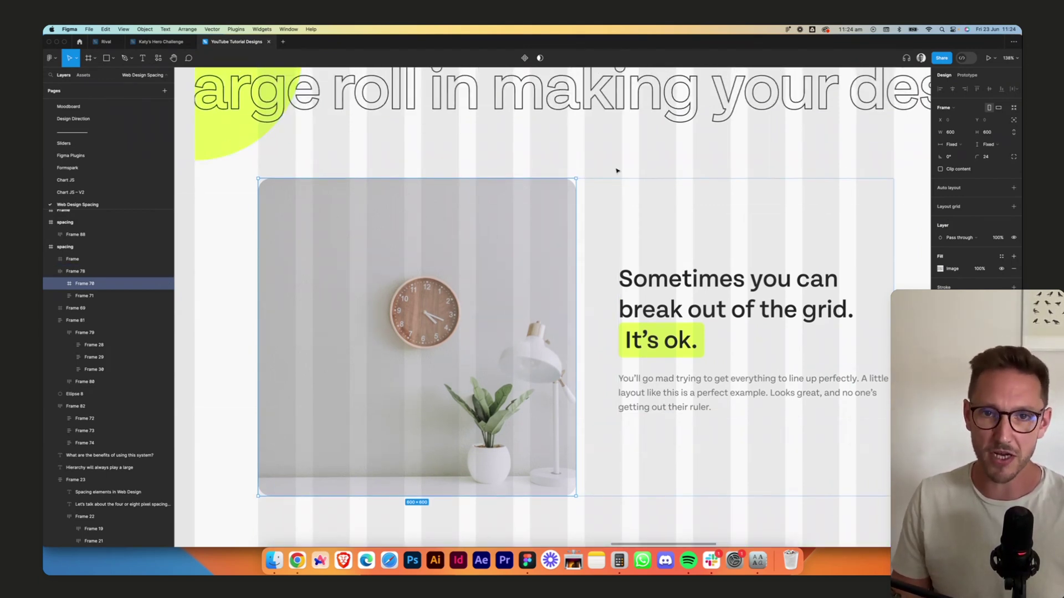
scroll(577, 195, "up", 1)
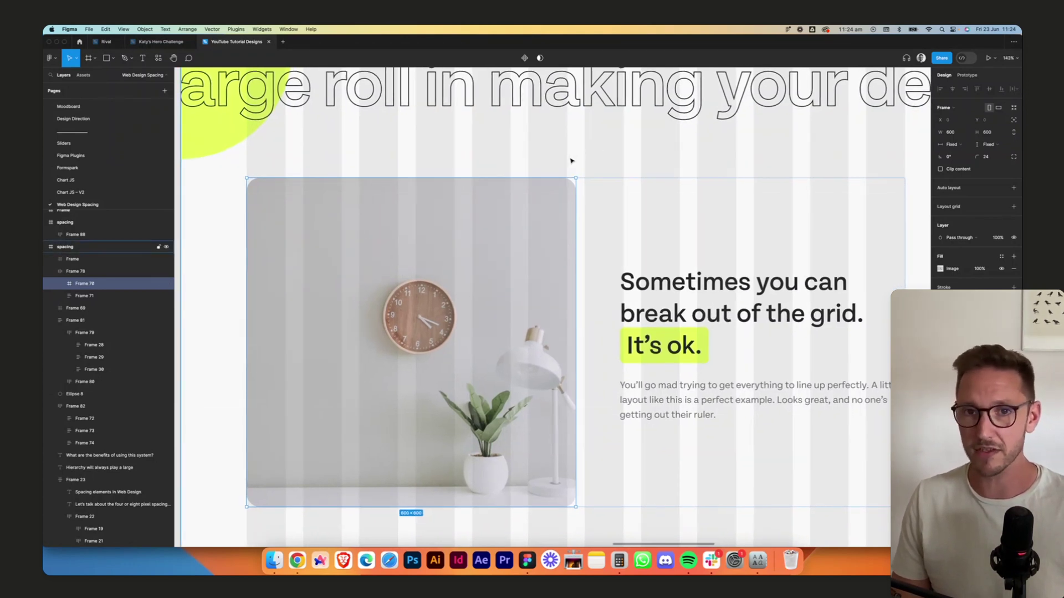
scroll(636, 176, "right", 2)
left_click(609, 267)
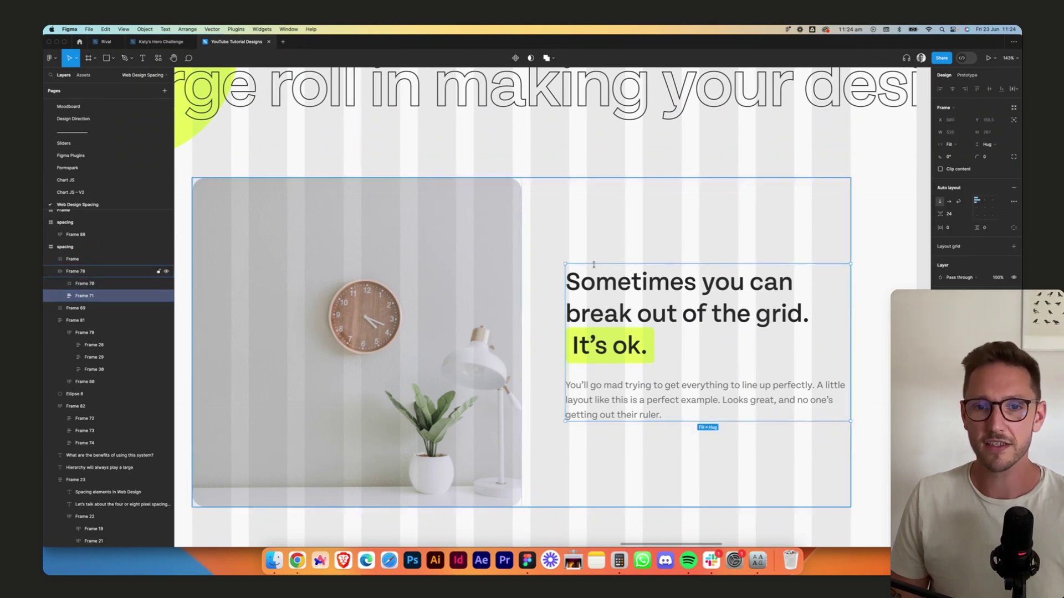
- Set the break-out section's auto-layout gap to 112 px and hide the layout grids
left_click(691, 235)
left_click(952, 214)
type("112")
key("Return")
key("Up")
key("Up")
key("Up")
key("Up")
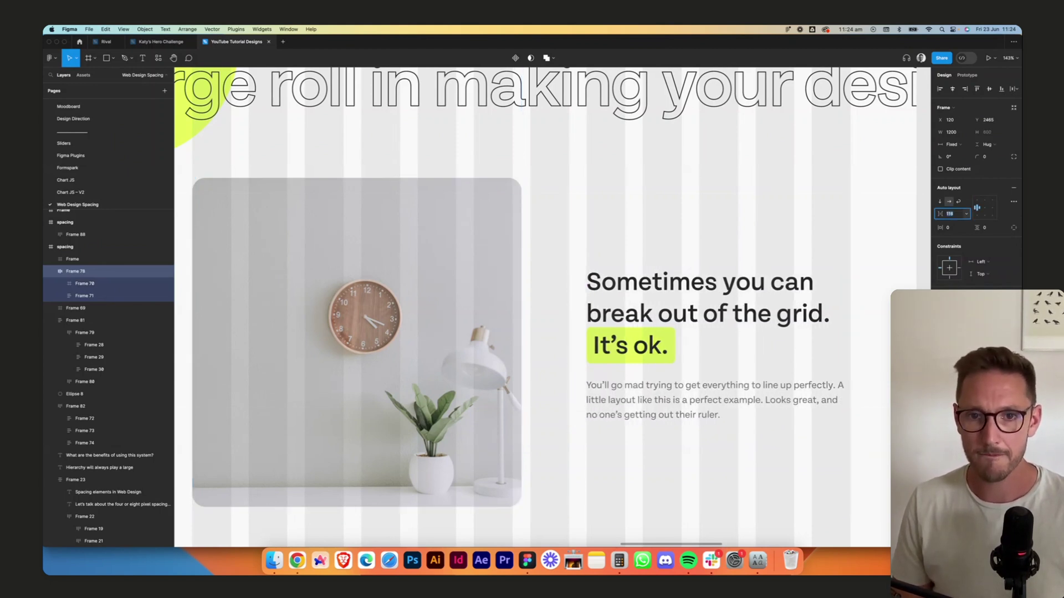
left_click(922, 273)
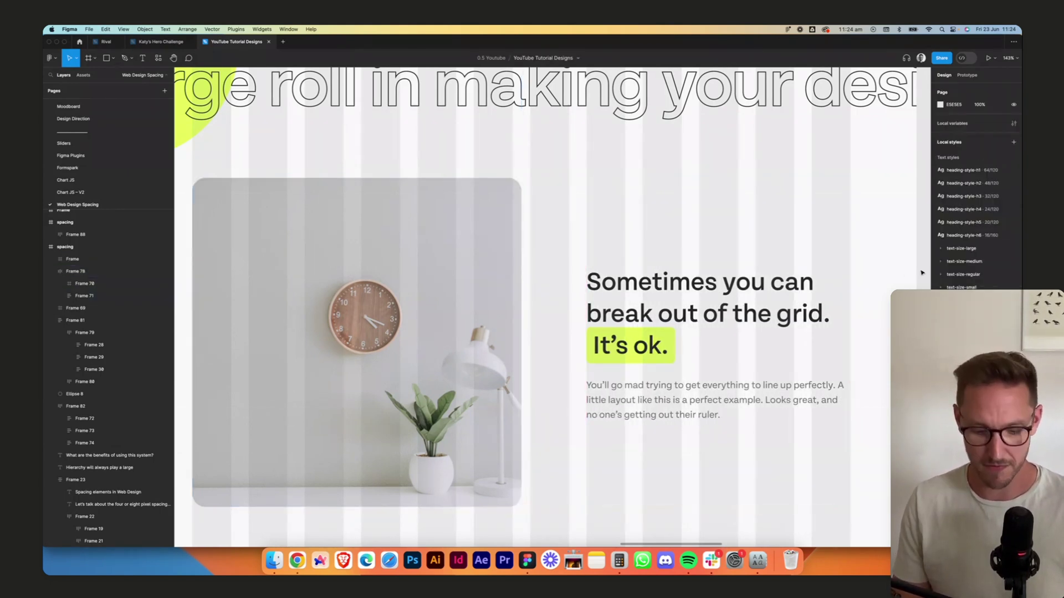
key("ctrl+g")
scroll(921, 273, "down", 2)
scroll(922, 272, "down", 3)
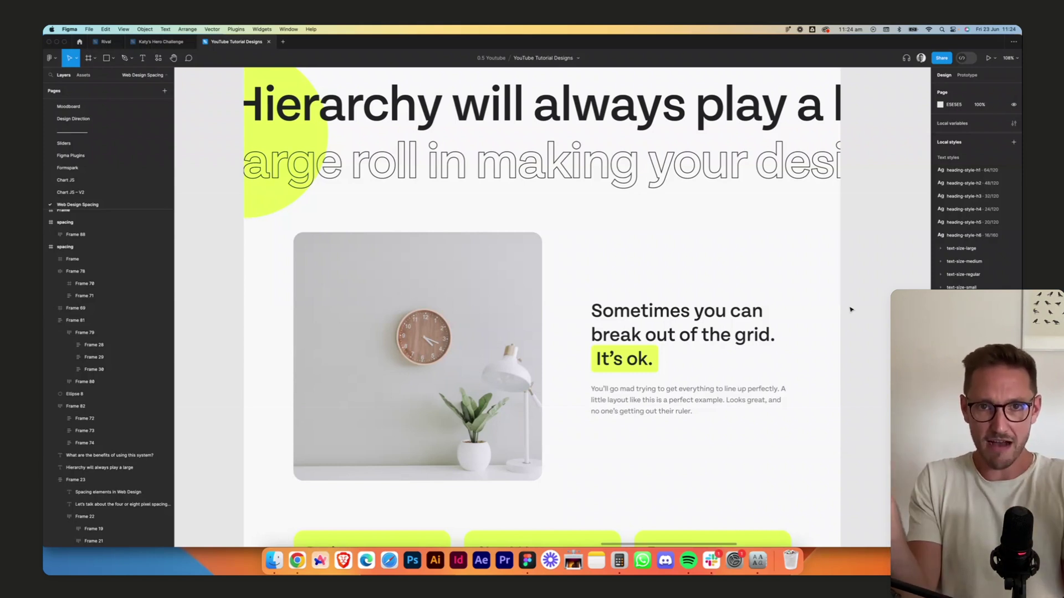
- Show the layout grids again and reduce the break-out section's gap to 32 px
key("ctrl+g")
left_click(748, 250)
scroll(546, 321, "up", 5)
scroll(604, 272, "right", 3)
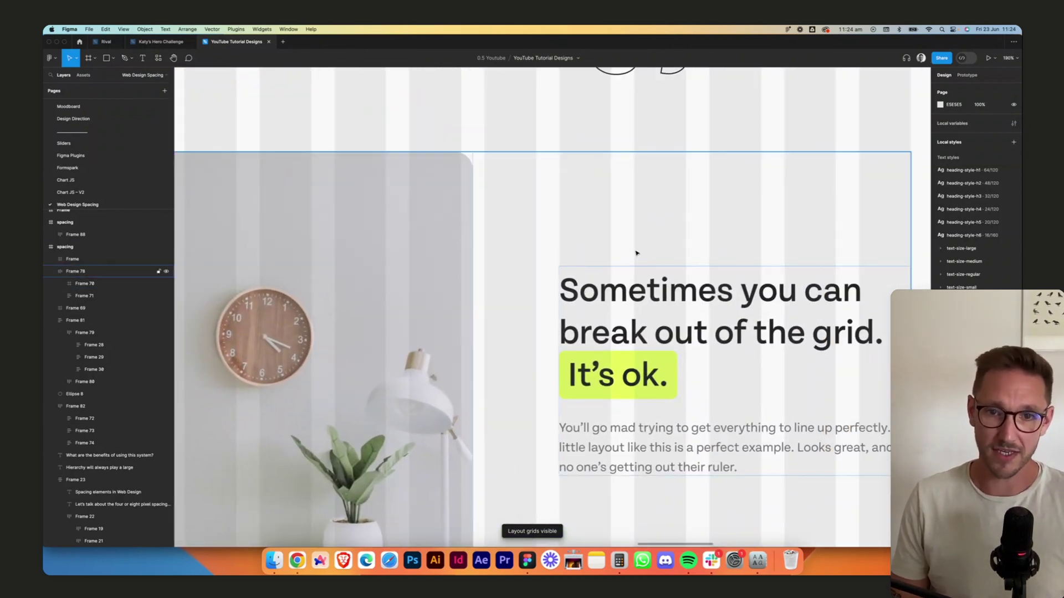
left_click(634, 252)
scroll(863, 240, "down", 5)
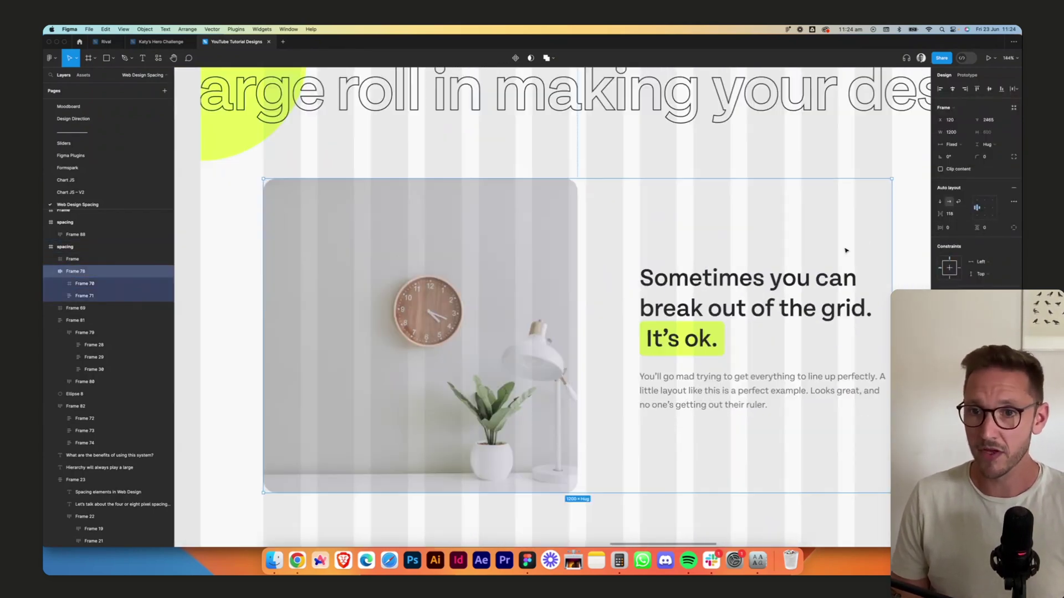
scroll(908, 247, "right", 1)
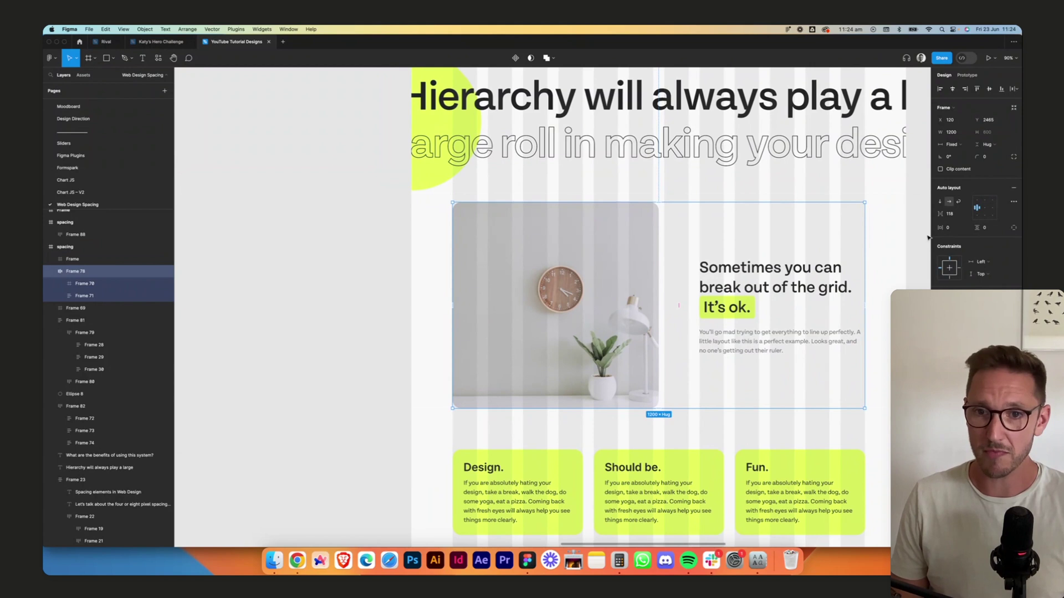
left_click(962, 214)
type("32")
key("Tab")
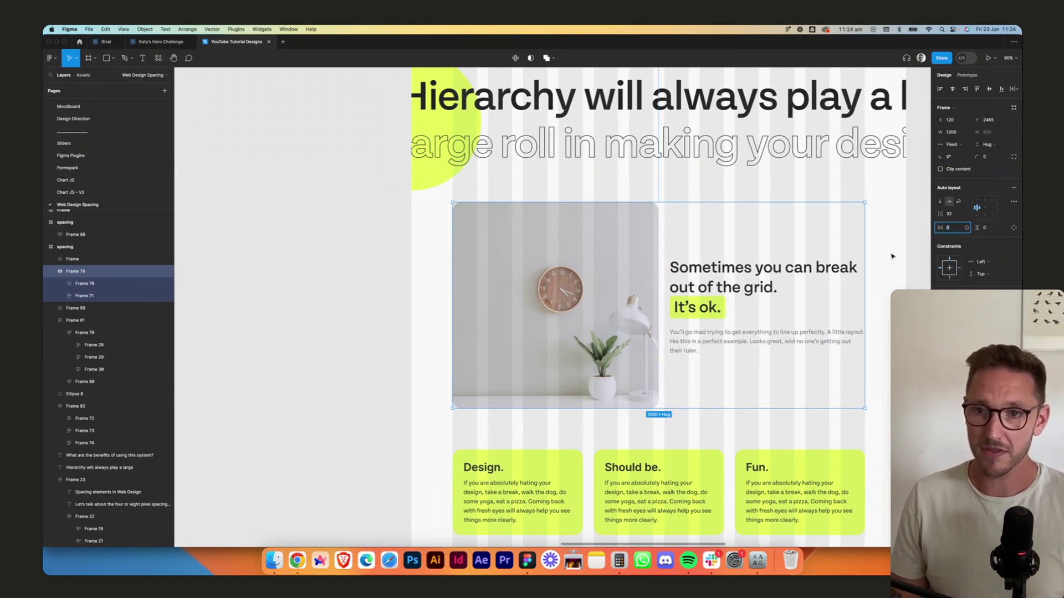
left_click(892, 256)
- Hide the layout grids and raise Frame 78's auto-layout gap to 40 px
key("ctrl+g")
scroll(796, 309, "up", 3)
scroll(795, 308, "right", 4)
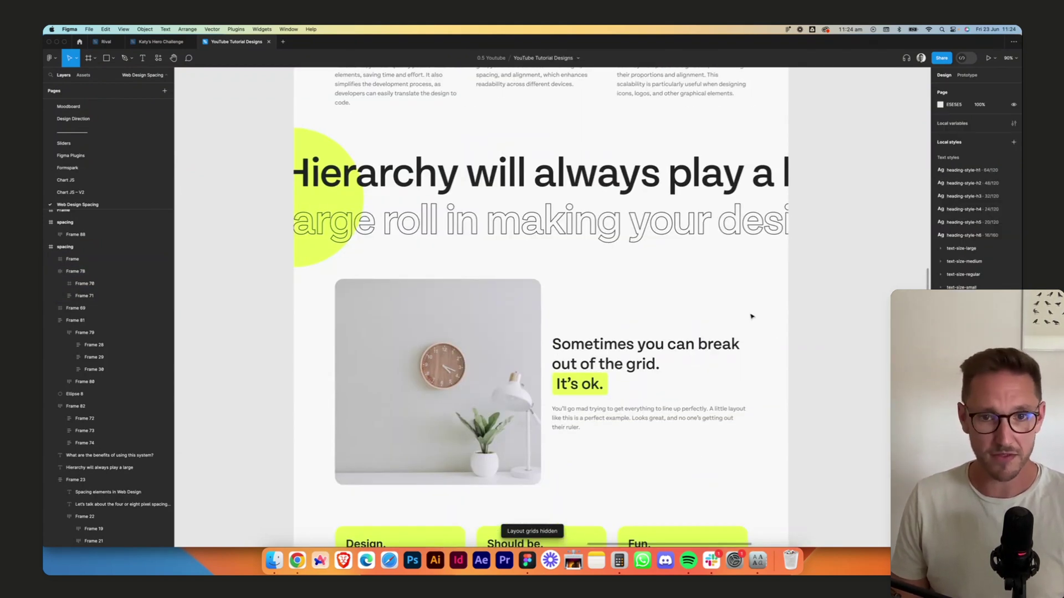
left_click(657, 330)
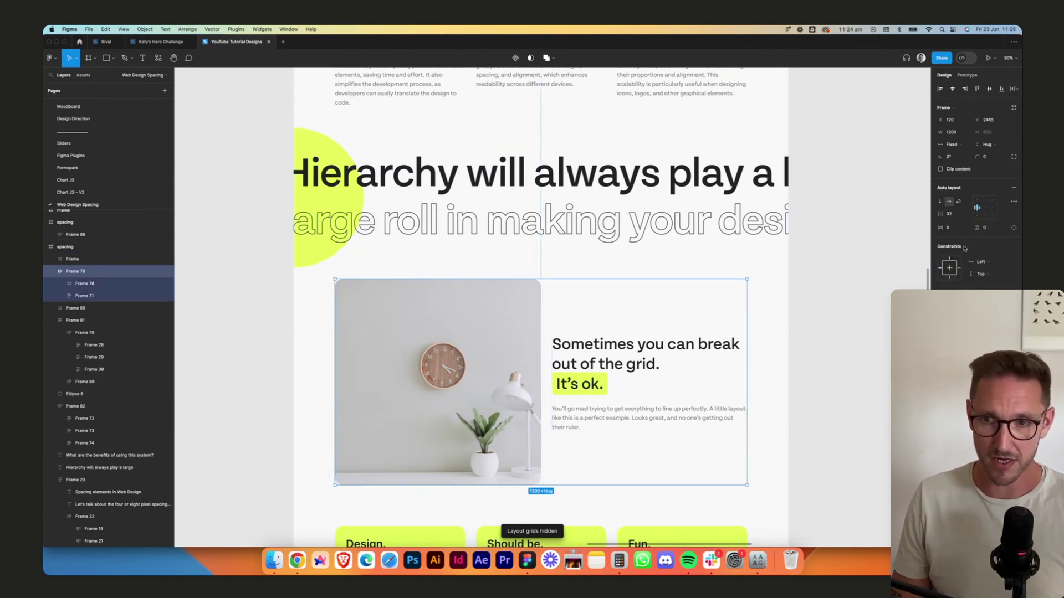
left_click(949, 213)
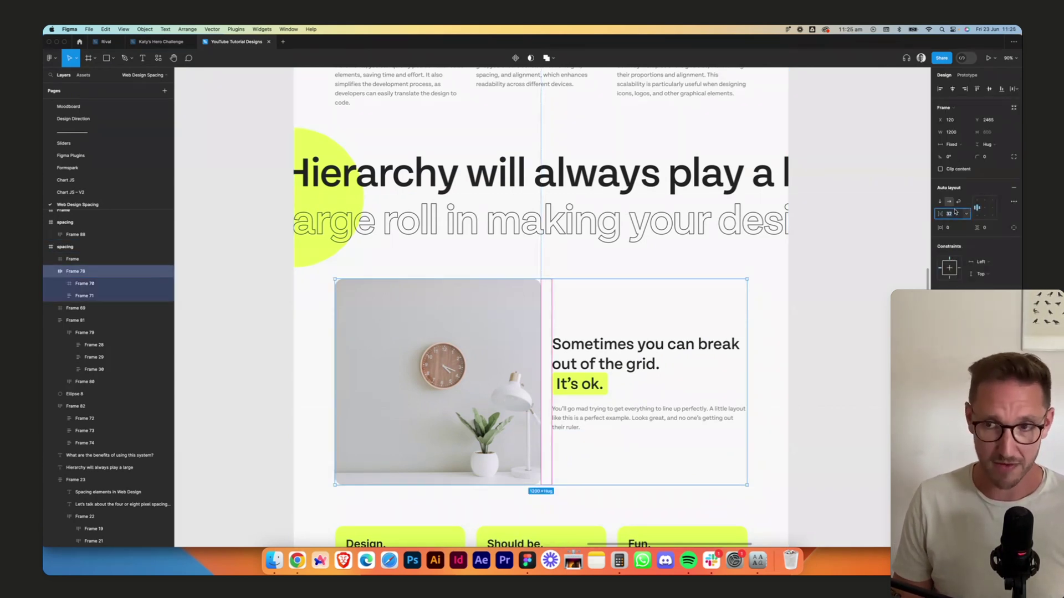
type("40")
key("Return")
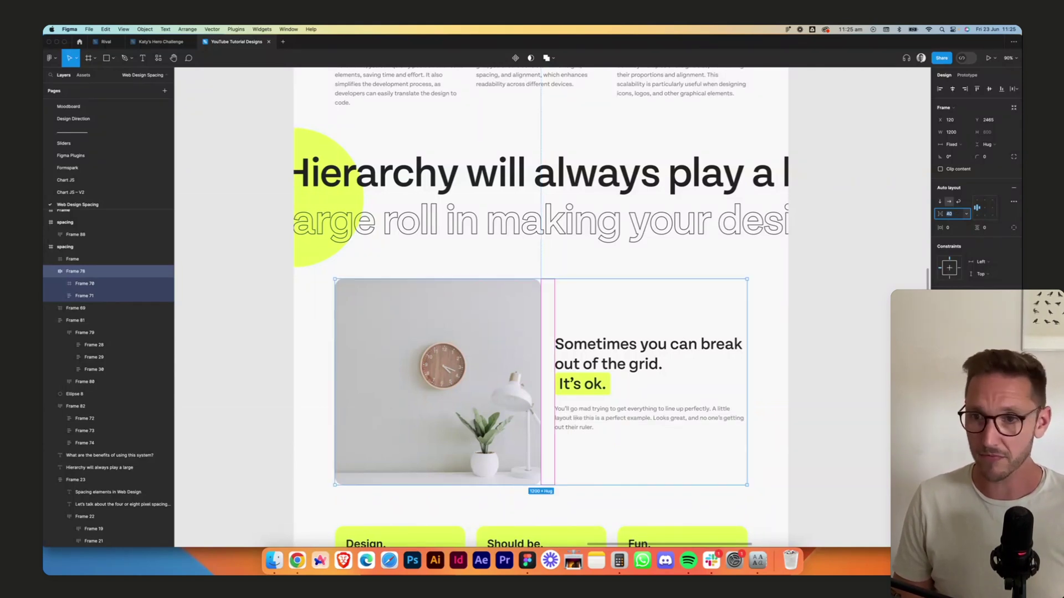
- Step the gap through 56, 72 and 64 px, settling on 80 px
type("56")
key("Return")
key("Up")
key("Up")
key("Up")
key("Up")
key("Up")
key("Up")
key("Up")
key("Up")
key("Up")
key("Up")
key("Up")
key("Up")
key("Up")
key("Up")
key("Up")
key("Up")
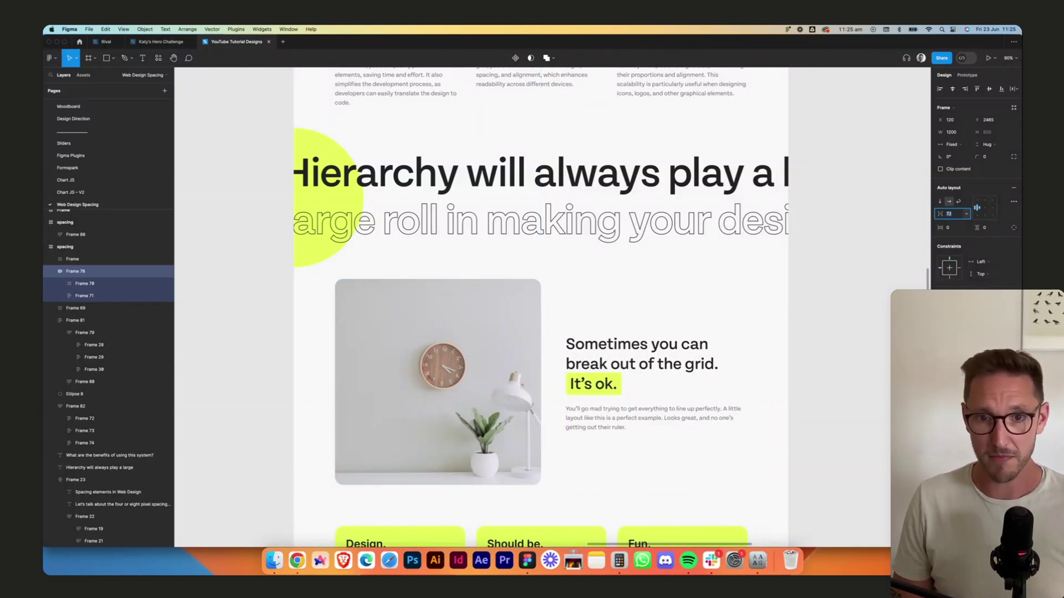
key("Down")
key("Down")
key("Down")
key("Down")
key("Down")
key("Down")
key("Down")
key("Down")
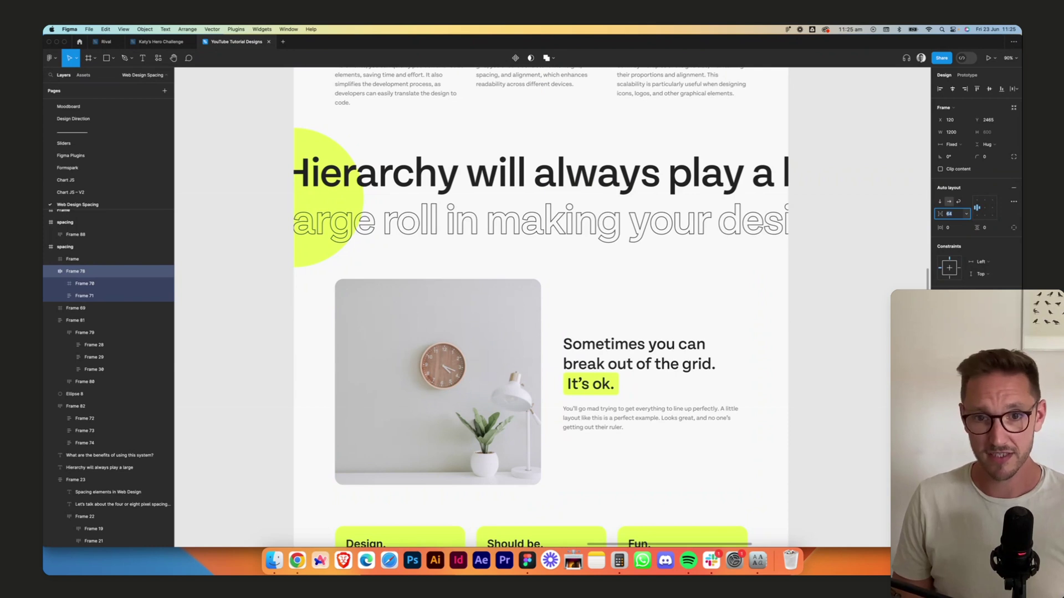
key("Up")
key("Up")
key("Up")
key("Up")
key("Up")
key("Up")
key("Up")
key("Up")
key("Up")
key("Up")
key("Up")
key("Up")
key("Up")
key("Up")
key("Up")
key("Up")
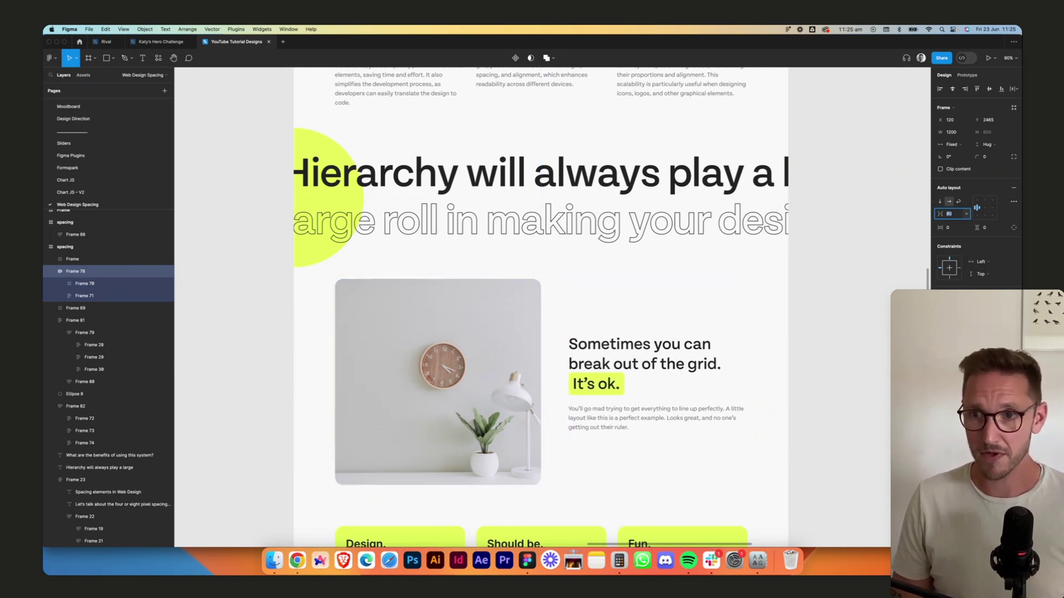
left_click(860, 302)
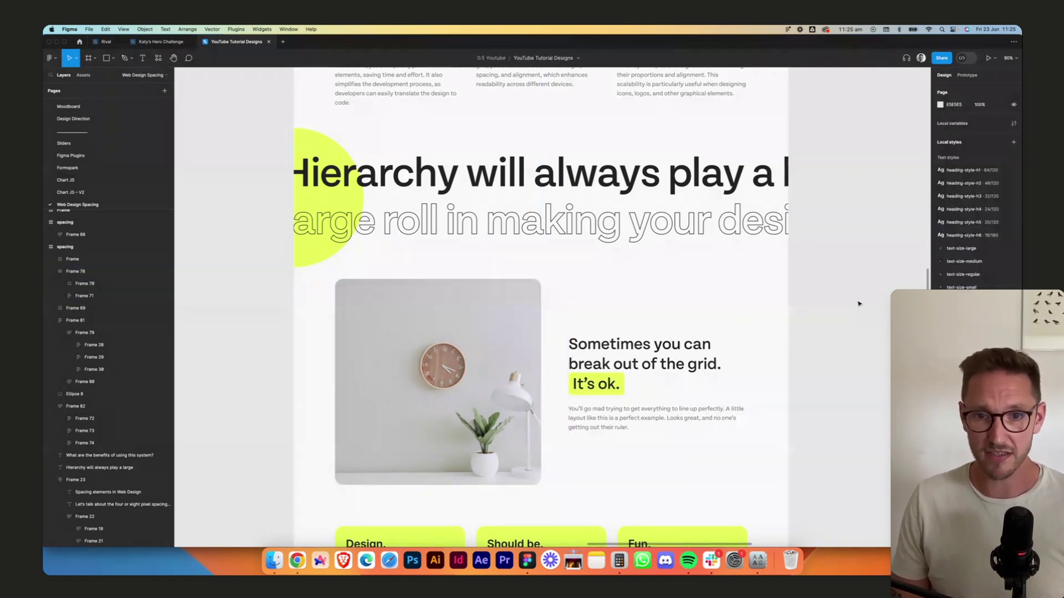
scroll(859, 304, "down", 4)
scroll(859, 304, "up", 1)
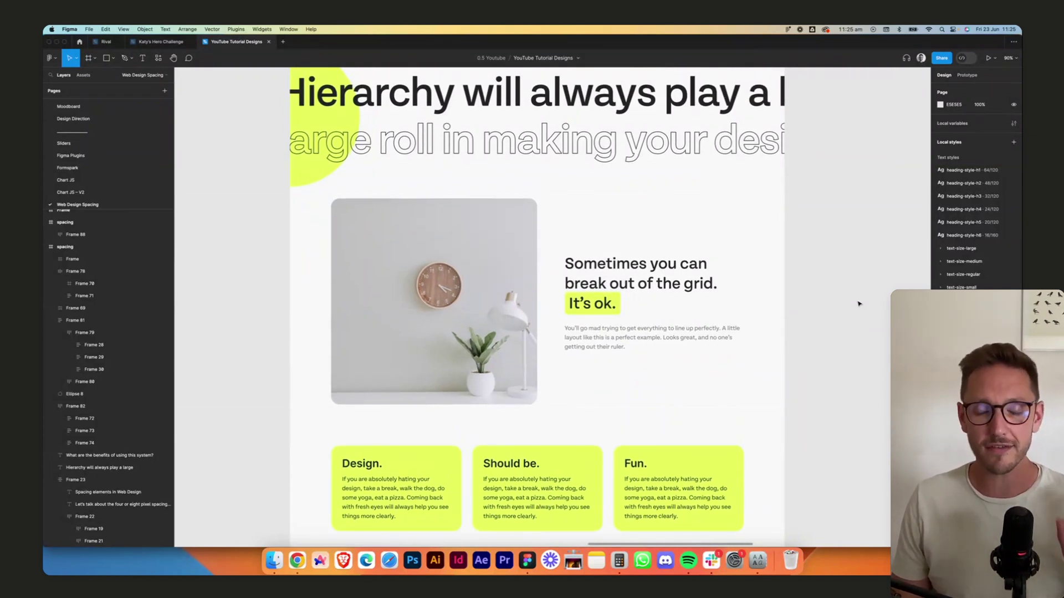
scroll(811, 281, "up", 5)
scroll(811, 281, "up", 15)
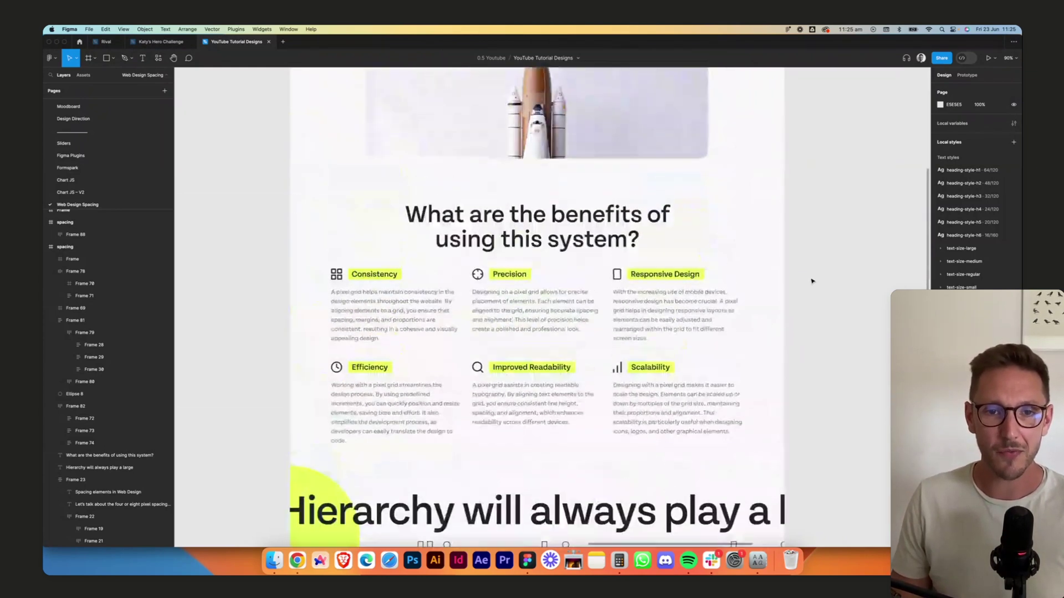
scroll(811, 281, "right", 10)
scroll(812, 281, "down", 2)
scroll(811, 281, "down", 4)
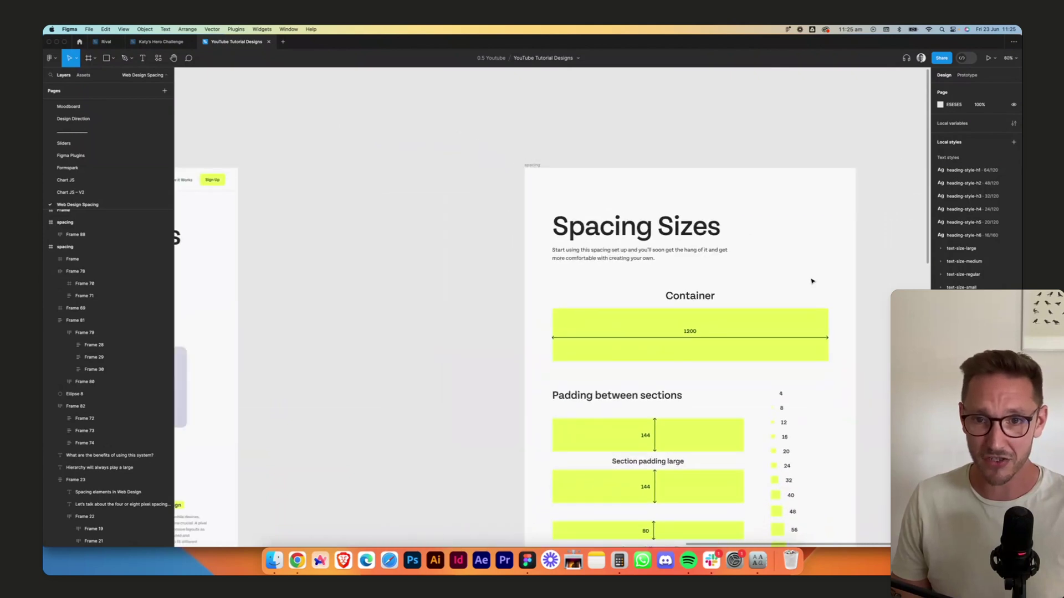
scroll(811, 281, "down", 4)
scroll(811, 281, "right", 2)
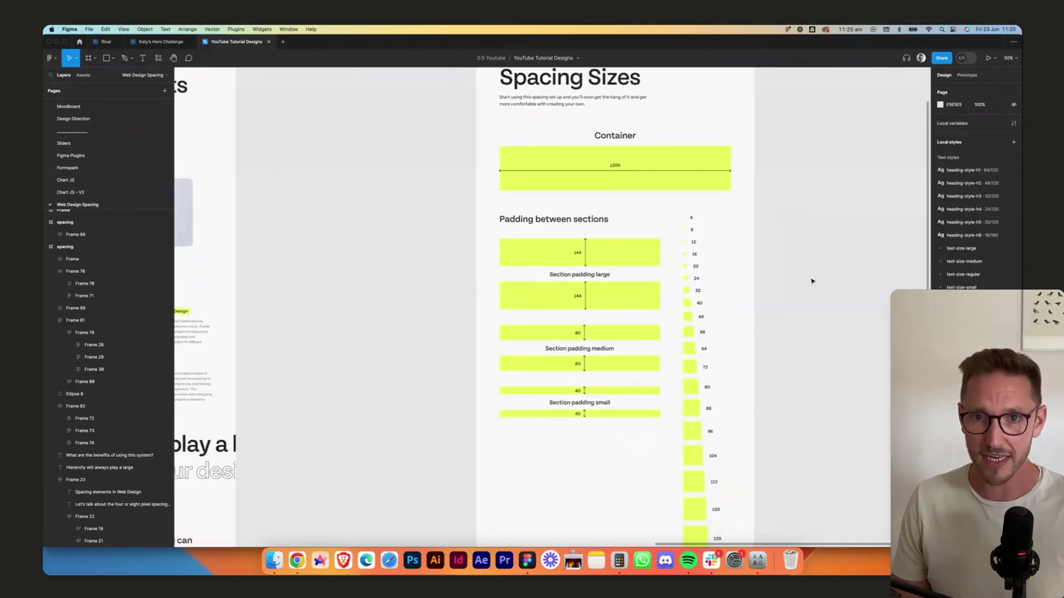
scroll(811, 281, "up", 1)
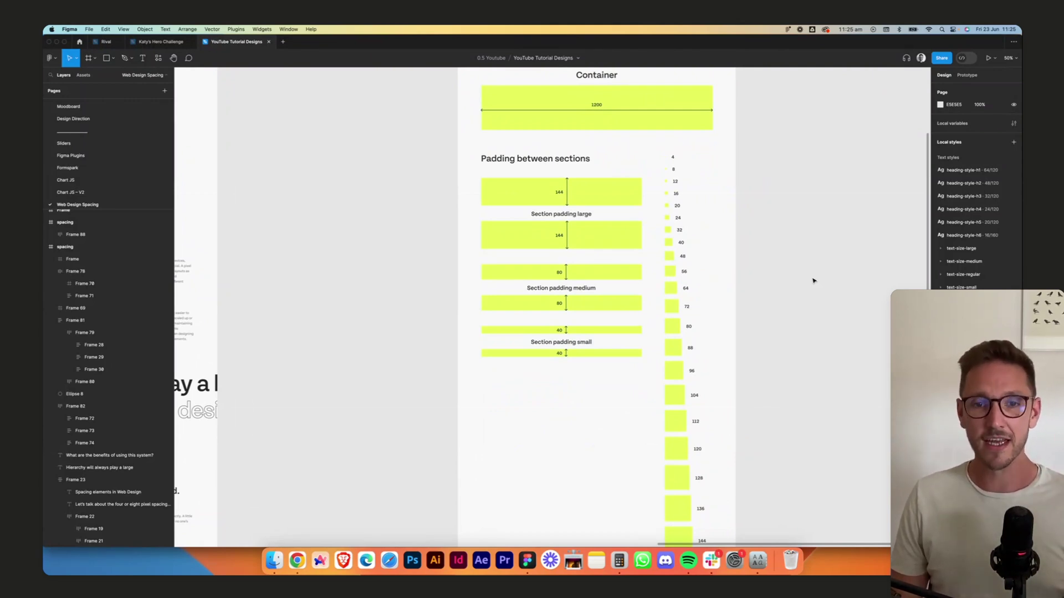
scroll(813, 281, "left", 1)
scroll(814, 281, "left", 10)
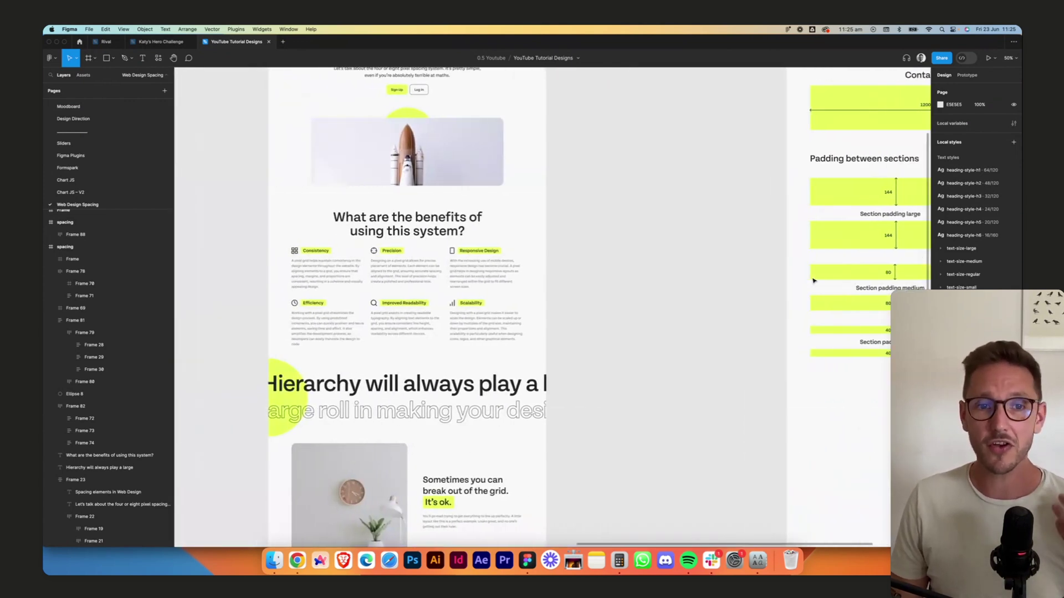
scroll(814, 280, "up", 10)
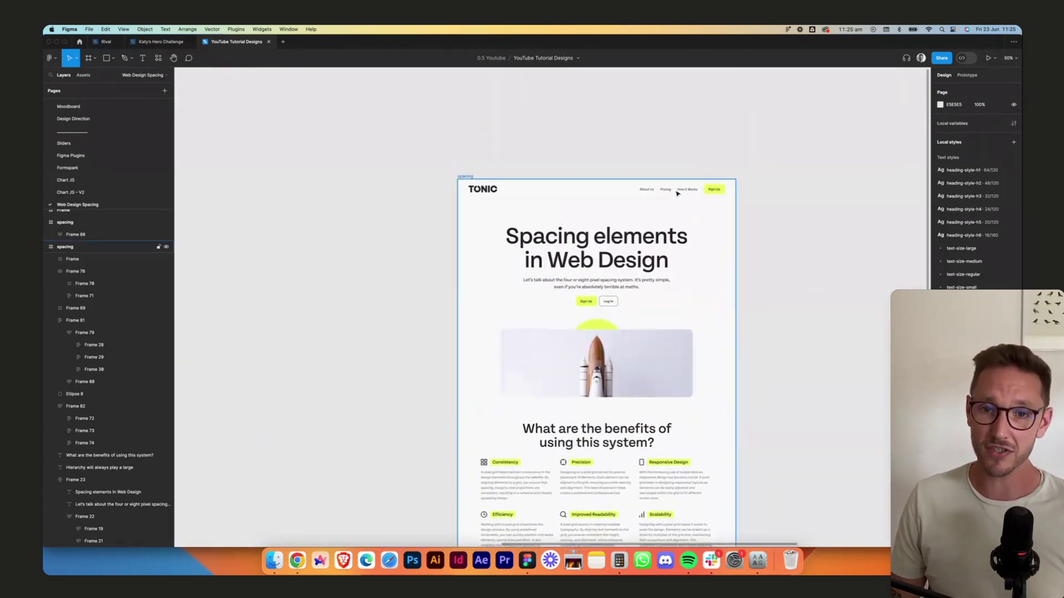
scroll(710, 346, "up", 8)
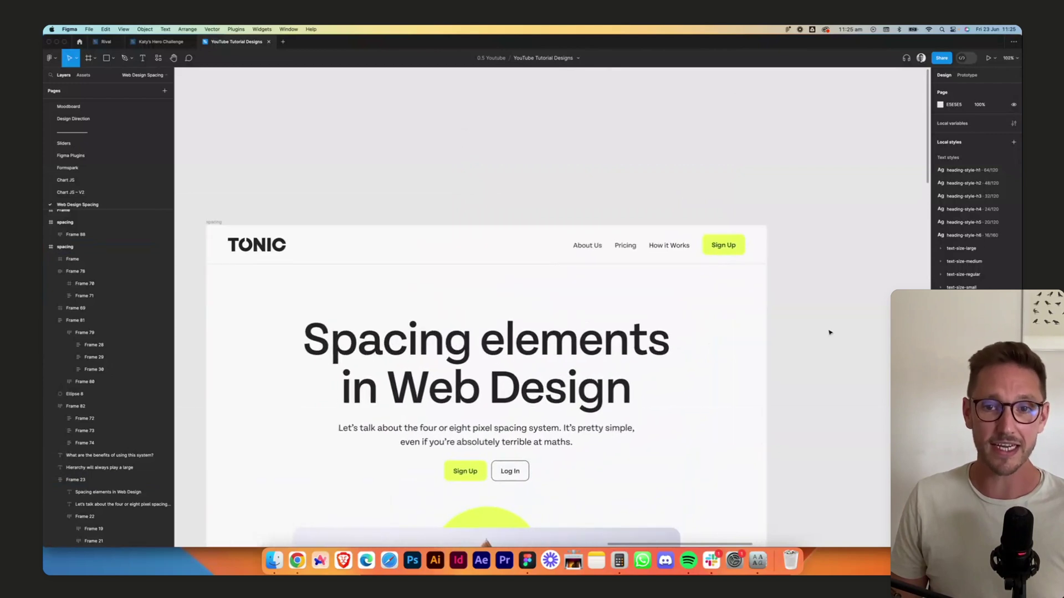
scroll(829, 332, "left", 2)
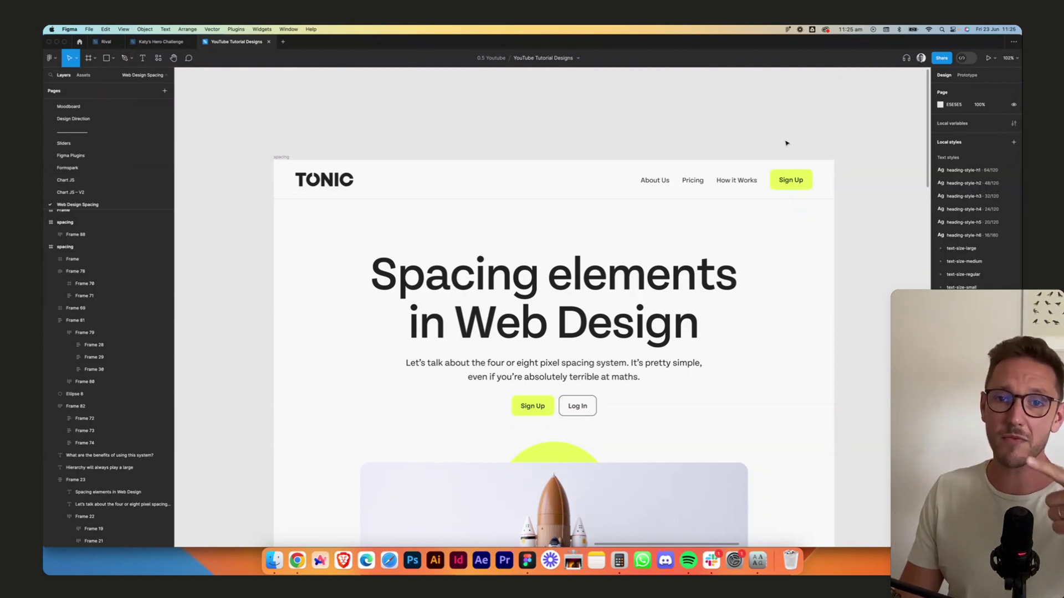
scroll(788, 141, "down", 1)
scroll(788, 141, "down", 3)
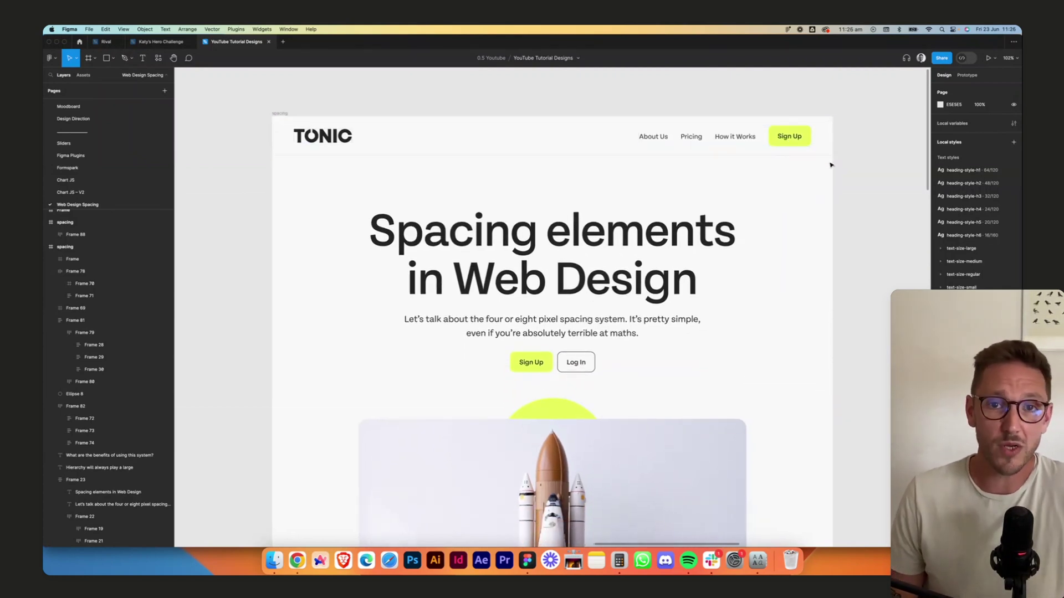